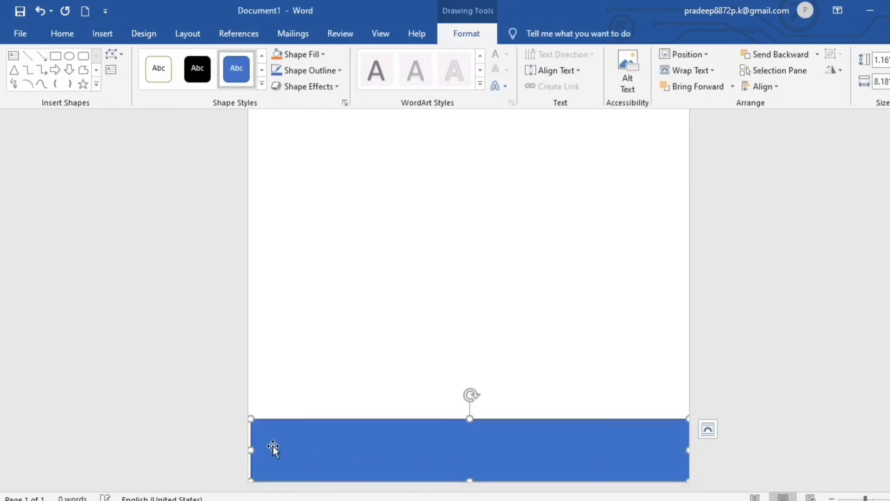
- Extend the blue rectangle to the page's left edge and raise its top edge to a height of about 1.43"
left_click_drag(251, 449, 248, 450)
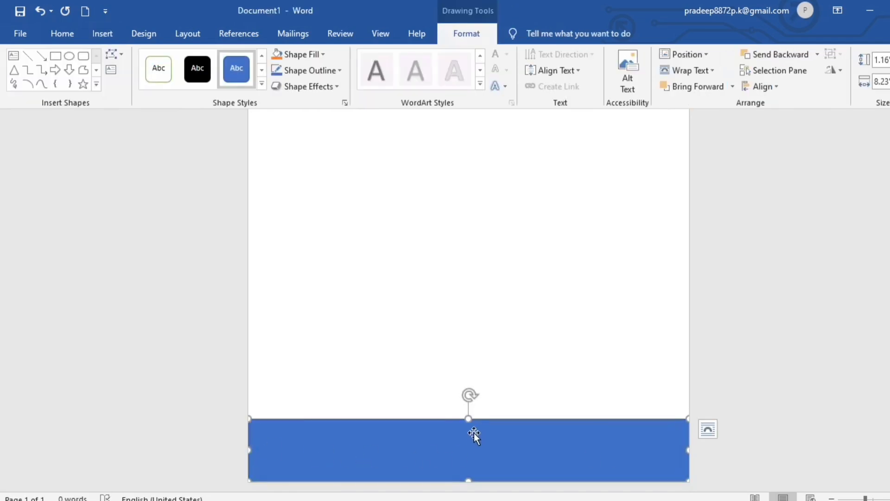
mouse_move(469, 418)
left_mouse_down()
mouse_move(468, 374)
mouse_move(468, 404)
left_mouse_up()
- Fill the rectangle with the custom dark green #008200 and remove its outline
left_click(321, 54)
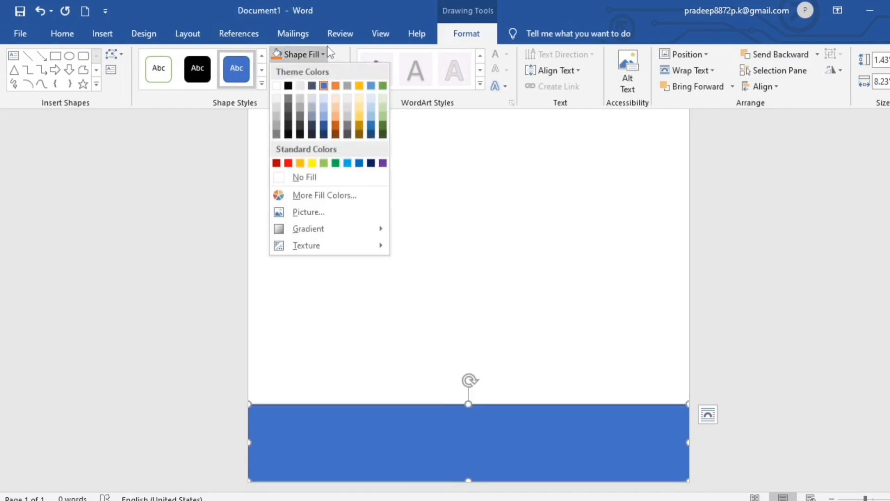
left_click(306, 195)
left_click_drag(558, 56, 558, 84)
left_click(522, 102)
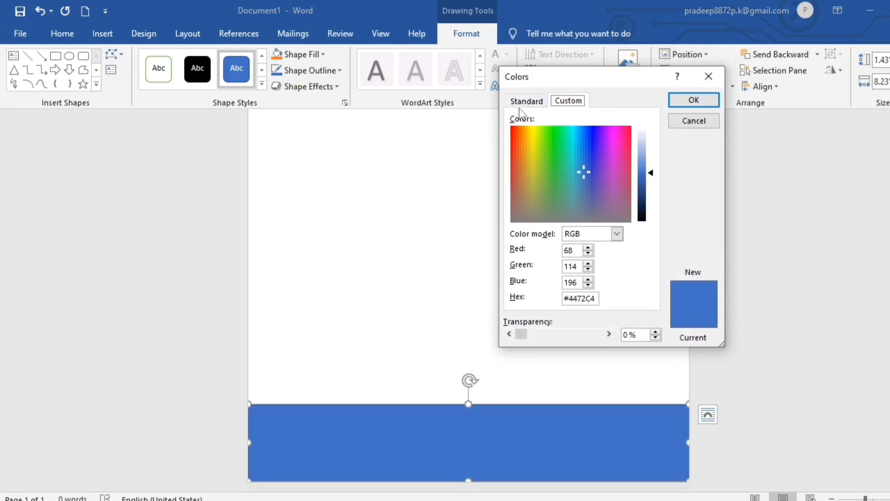
left_click(526, 183)
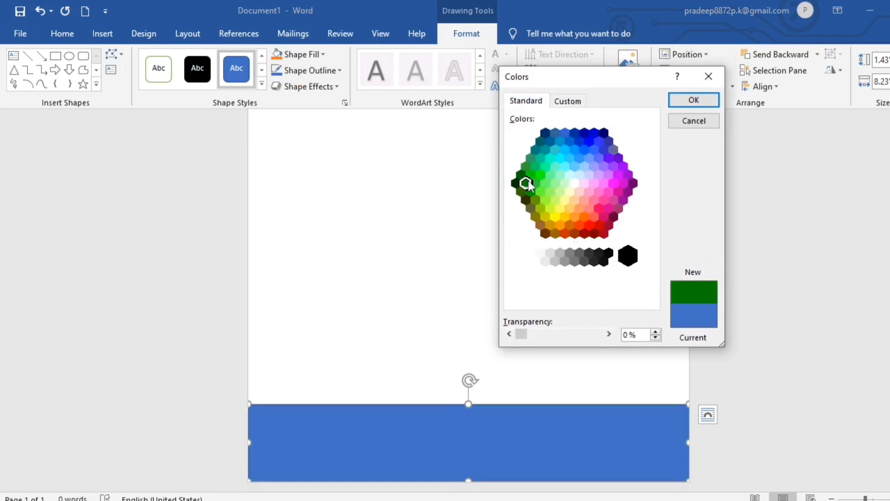
left_click(531, 174)
left_click(526, 183)
left_click(563, 102)
mouse_move(652, 201)
left_mouse_down()
mouse_move(651, 191)
mouse_move(647, 200)
left_mouse_up()
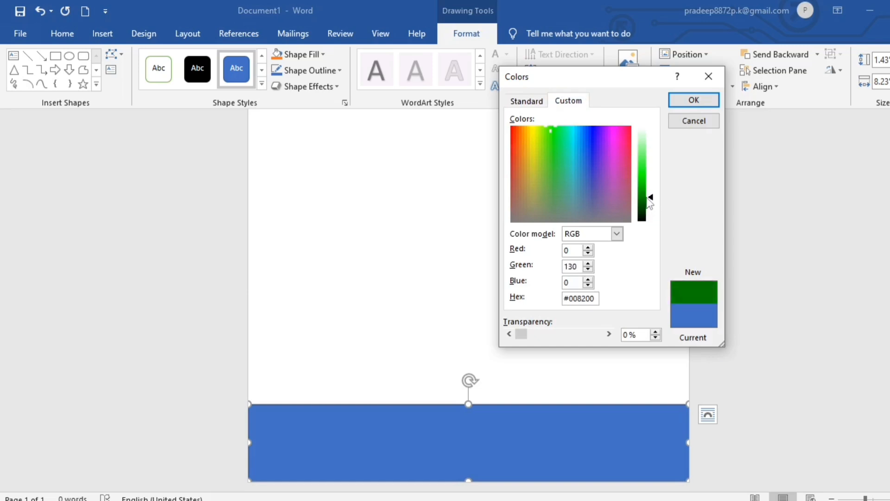
left_click(692, 101)
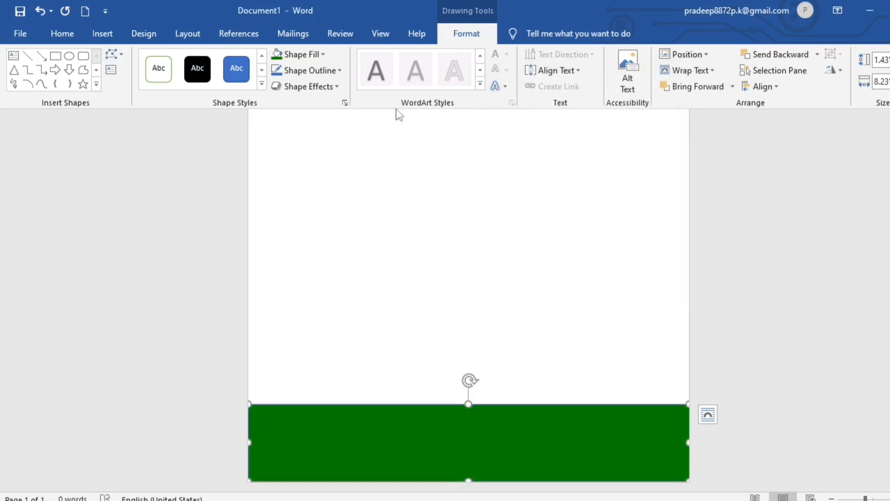
left_click(340, 68)
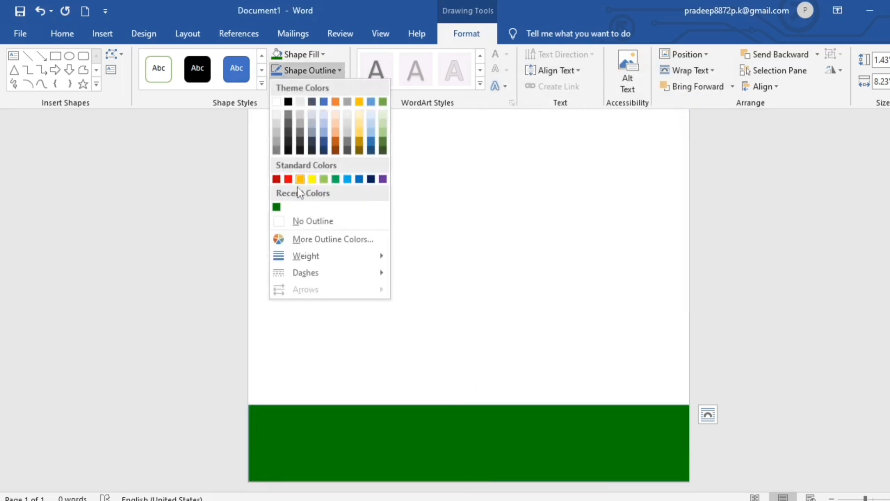
left_click(280, 220)
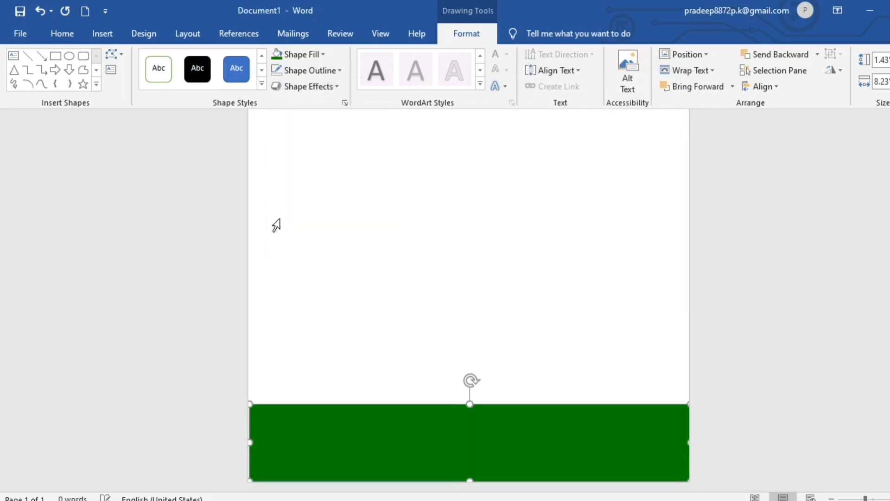
- Edit the green rectangle's points to bend its top edge into a smooth sagging arc with raised upper corners
left_click(114, 54)
left_click(158, 87)
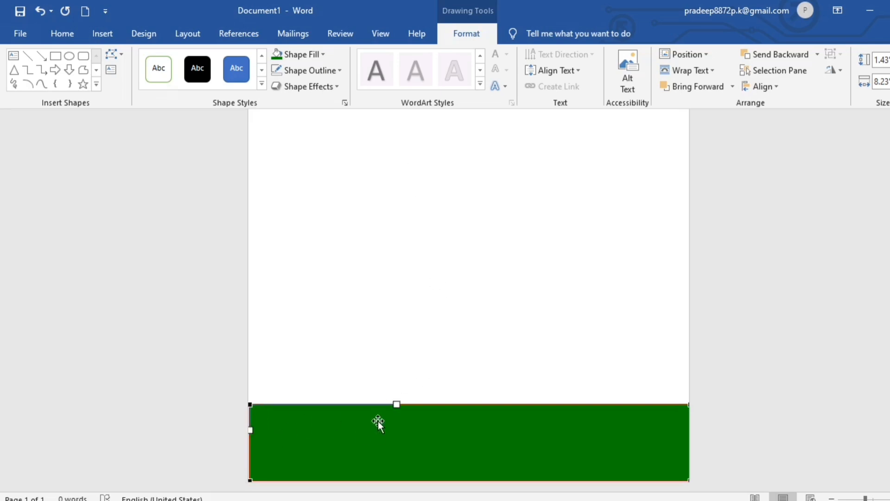
left_click_drag(396, 404, 451, 473)
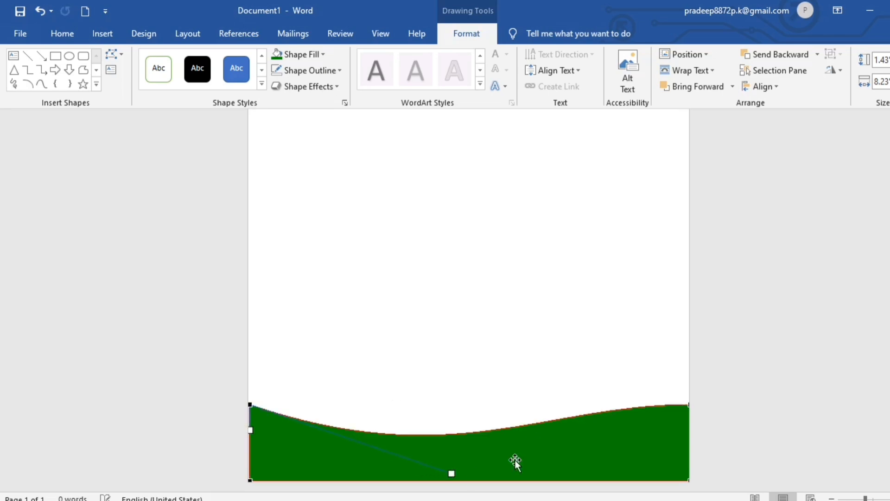
left_click(690, 405)
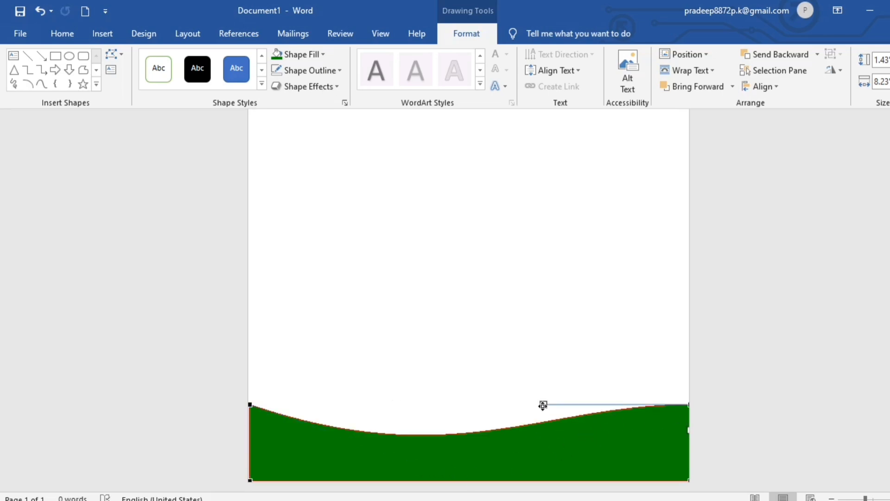
left_click_drag(543, 404, 602, 452)
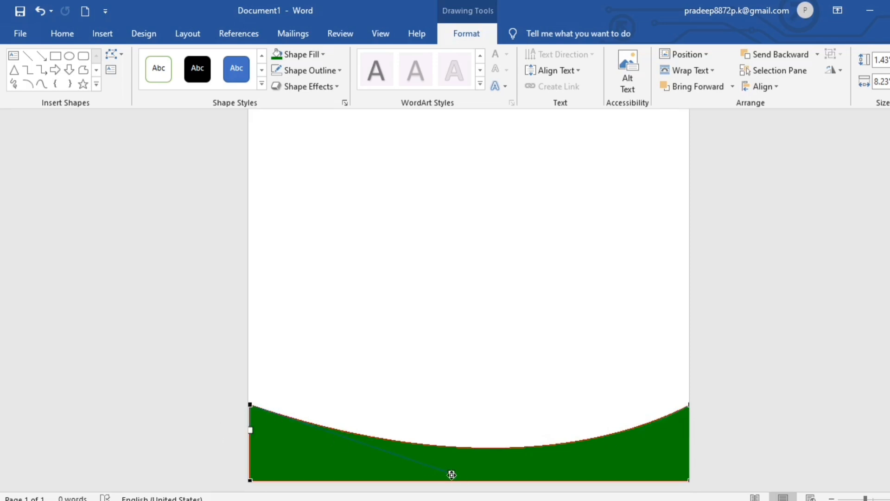
left_click_drag(451, 474, 422, 481)
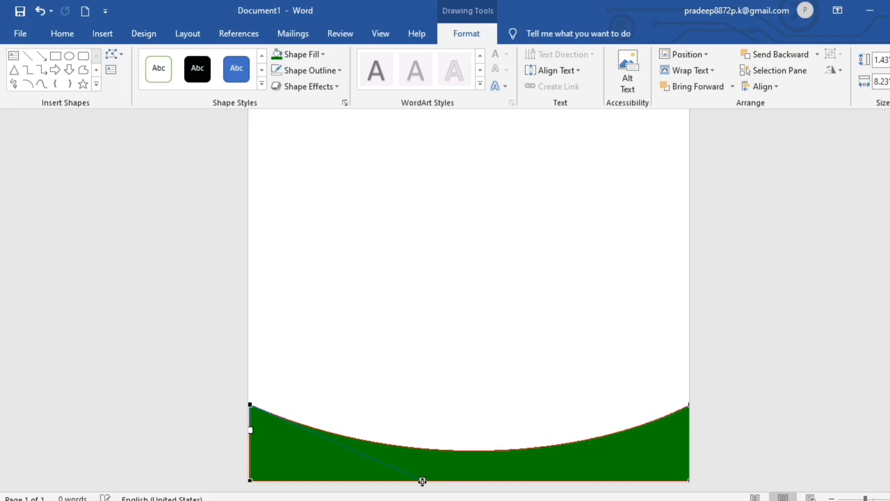
left_click_drag(250, 404, 248, 386)
left_click(417, 264)
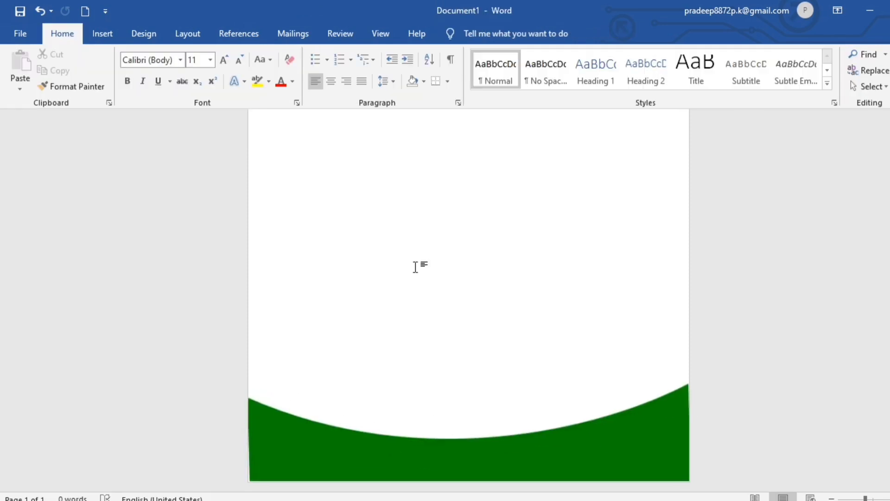
- Draw an isosceles triangle about 2.07" by 1.49", rotated to point right and placed at the page's left edge above the green shape
left_click(101, 36)
left_click(206, 56)
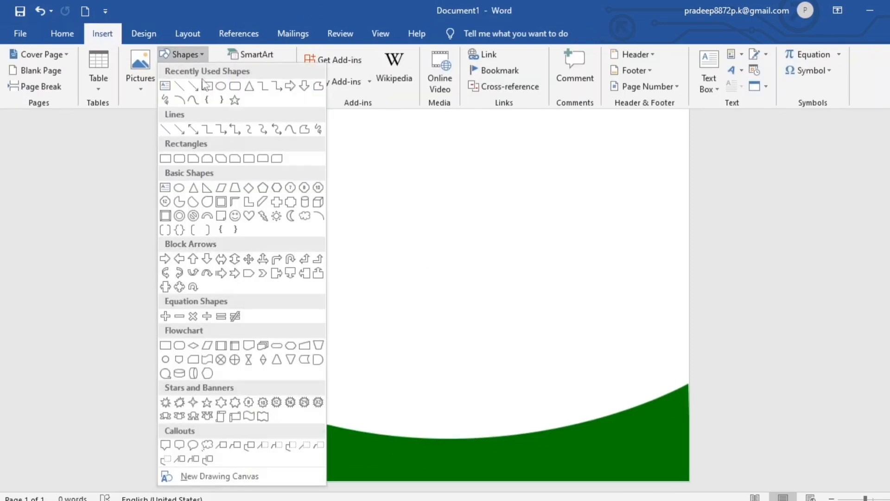
left_click(250, 87)
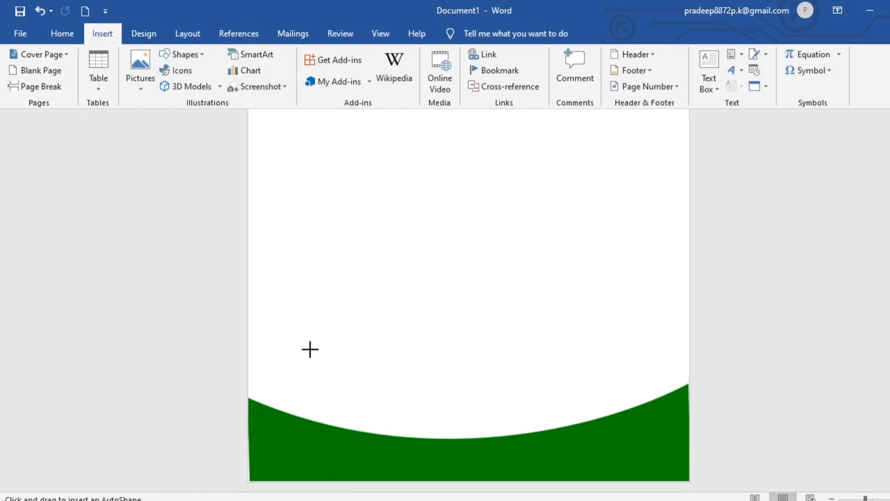
mouse_move(250, 346)
left_mouse_down()
mouse_move(373, 411)
mouse_move(331, 456)
left_mouse_up()
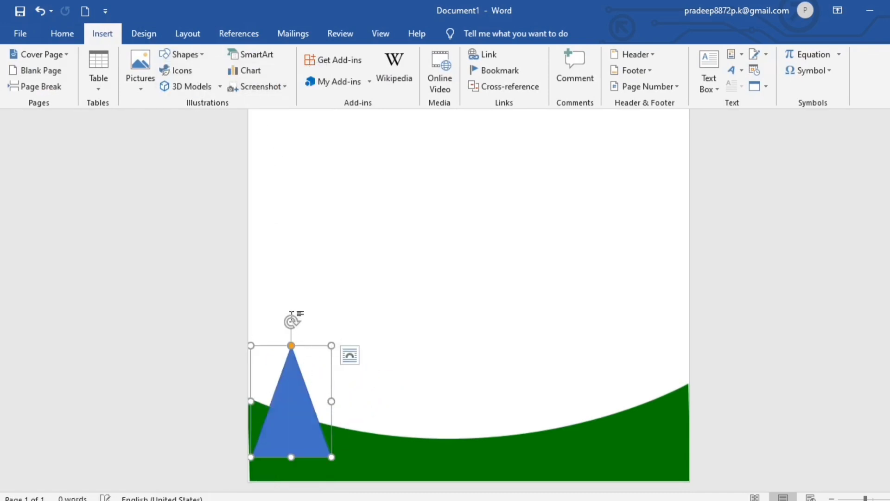
left_click_drag(291, 324, 396, 405)
left_click_drag(288, 405, 300, 360)
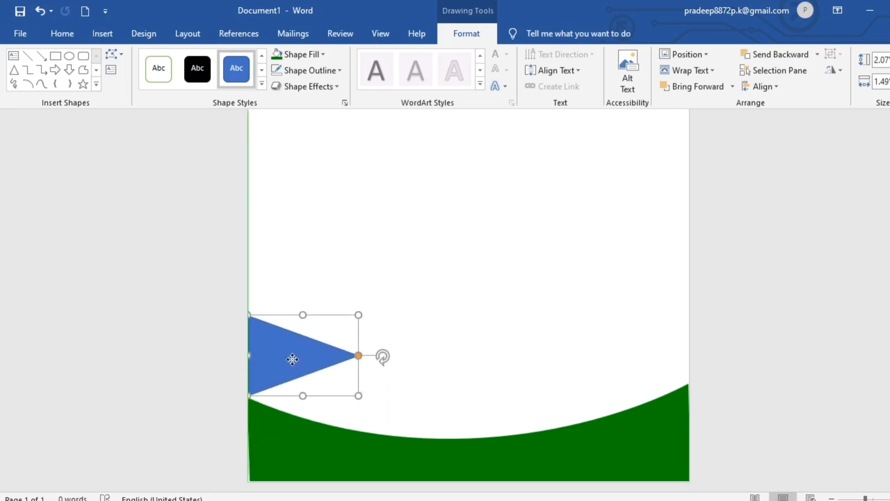
- Stretch the triangle to about 5.42" long and 1.48" wide, resting just above the green shape's left corner
left_click_drag(359, 397, 538, 411)
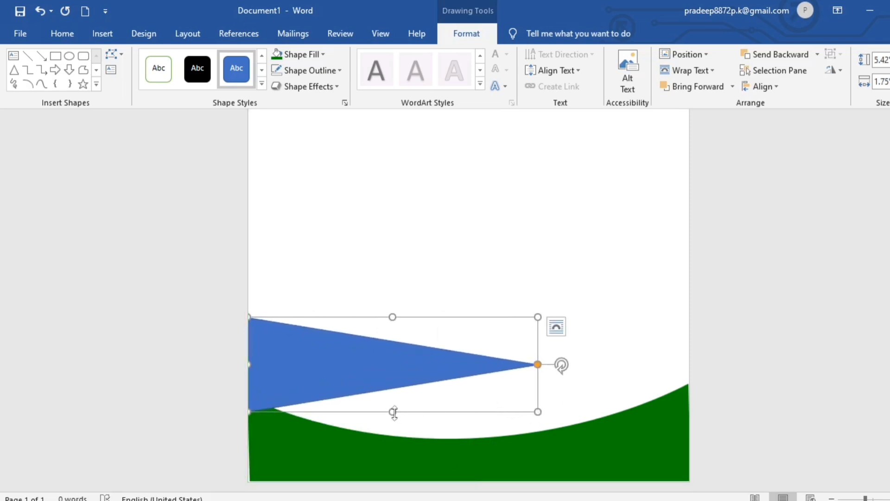
left_click_drag(393, 413, 391, 396)
left_click_drag(389, 361, 387, 357)
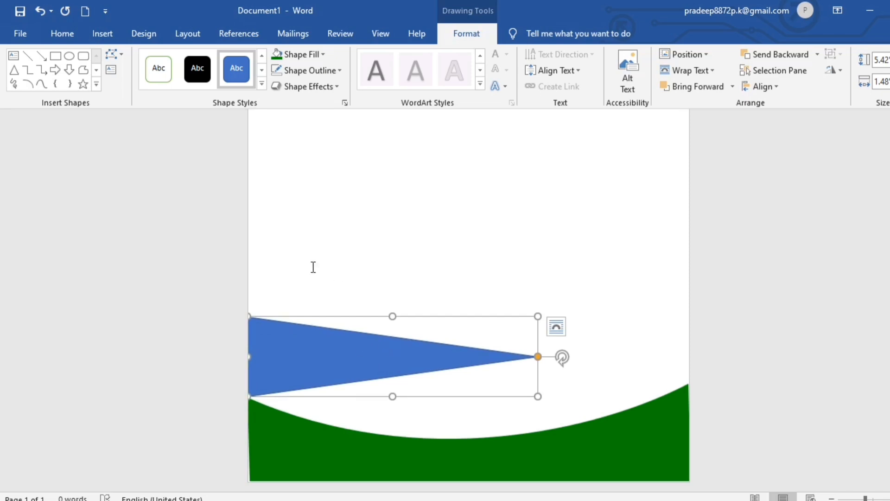
- Edit the triangle's points to bend both long edges into a sagging swoosh, extending its tip and lowering its upper-left corner
left_click(116, 55)
left_click(136, 91)
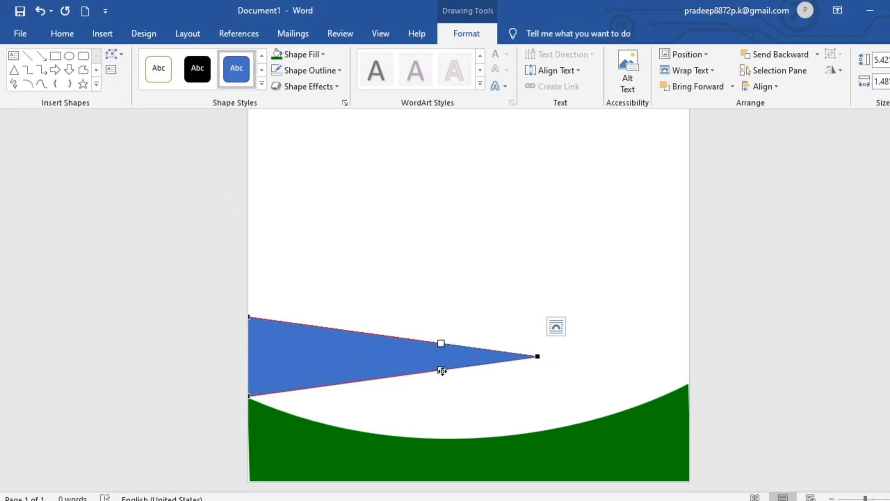
left_click_drag(442, 370, 353, 423)
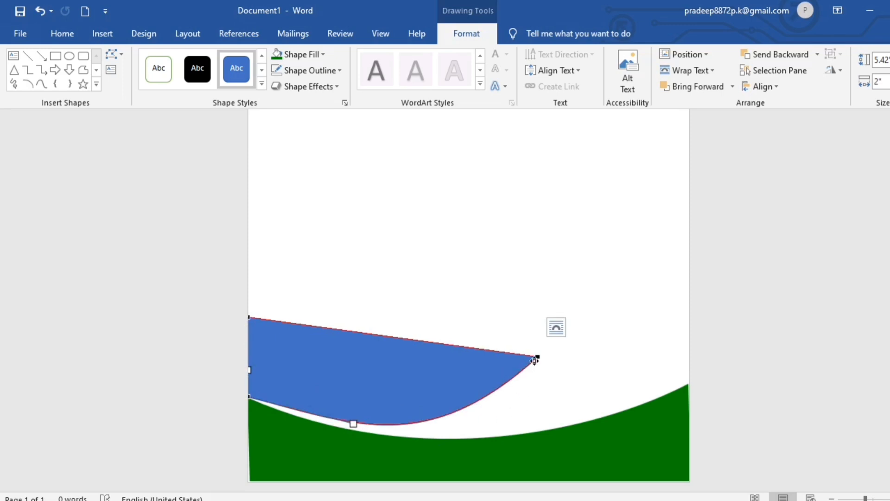
left_click_drag(534, 361, 568, 372)
left_click_drag(462, 350, 461, 398)
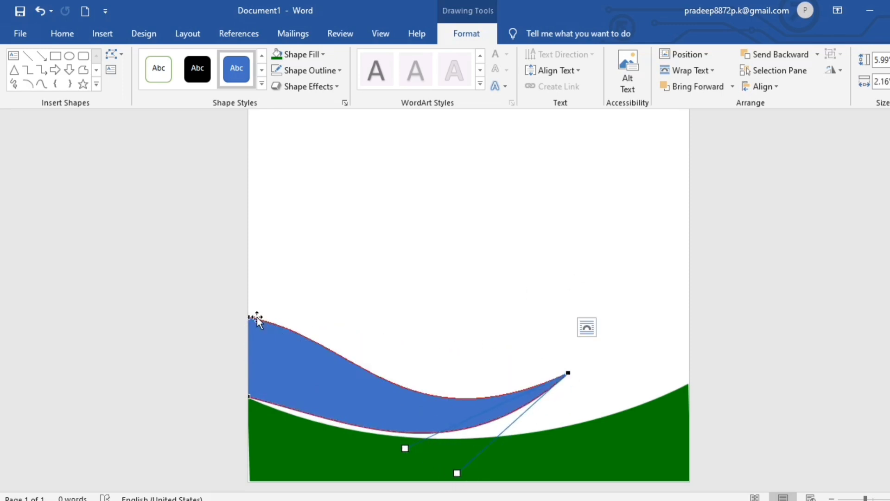
left_click_drag(257, 319, 367, 333)
left_click_drag(245, 318, 248, 338)
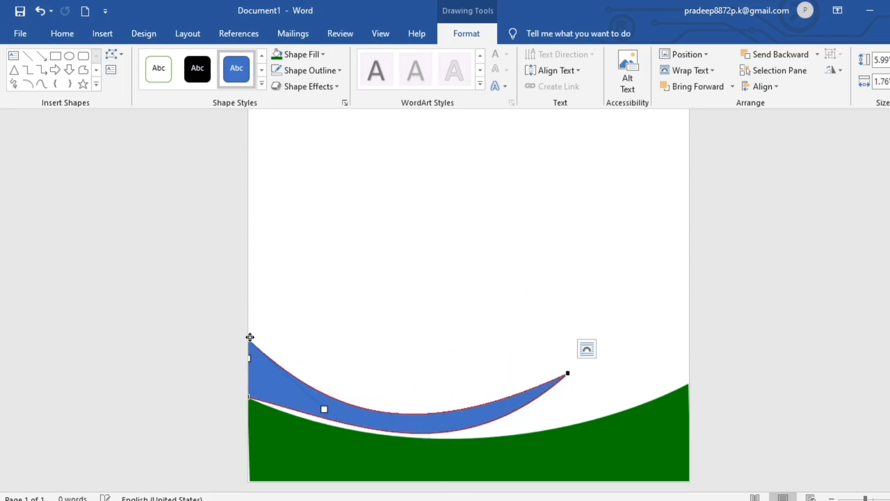
- Lower the swoosh's tip and adjust its curve handles so the lower edge runs parallel to the green arc
left_click(568, 372)
left_click_drag(521, 448, 520, 467)
left_click_drag(403, 450, 399, 422)
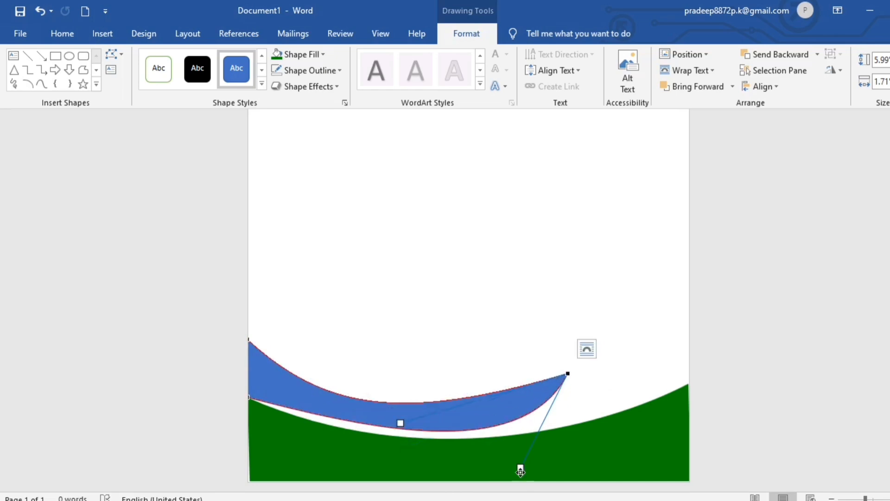
left_click_drag(520, 467, 489, 451)
left_click_drag(353, 423, 357, 446)
left_click_drag(567, 375, 574, 392)
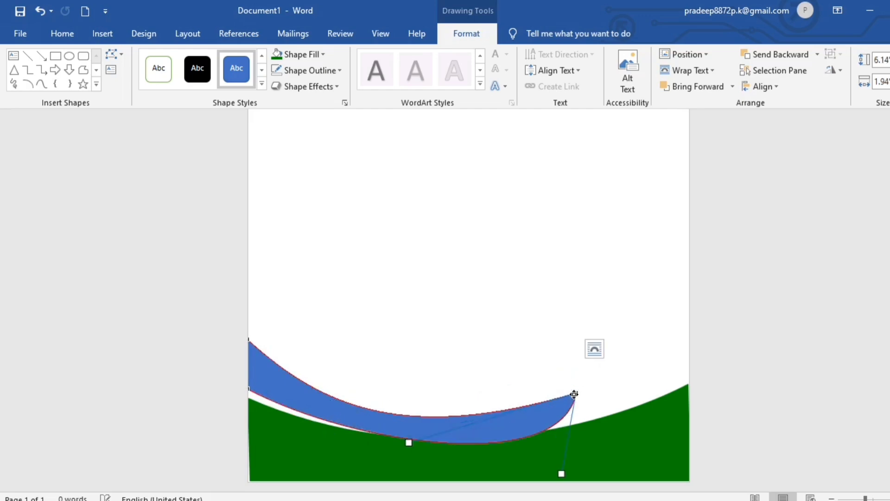
left_click_drag(561, 473, 523, 451)
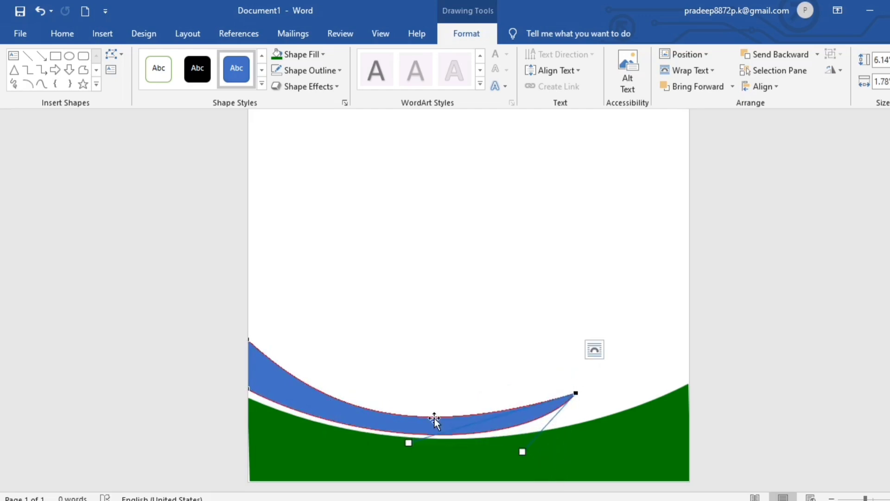
- Pull the swoosh's tip back and down, taper its end by adjusting the curves, and raise its upper-left corner slightly
left_click_drag(408, 443, 463, 463)
mouse_move(576, 393)
left_mouse_down()
mouse_move(554, 404)
mouse_move(559, 398)
left_mouse_up()
left_click_drag(455, 479, 440, 449)
left_click_drag(498, 457, 480, 449)
left_click_drag(442, 447, 515, 443)
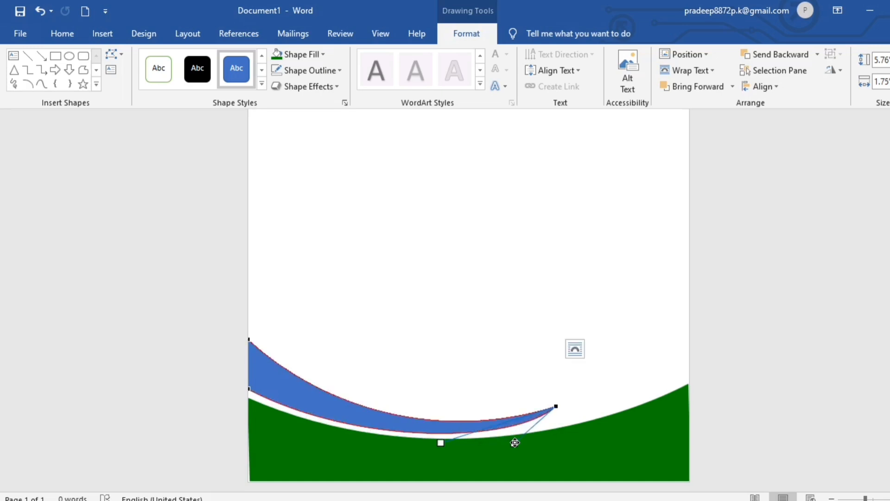
left_click_drag(249, 340, 248, 331)
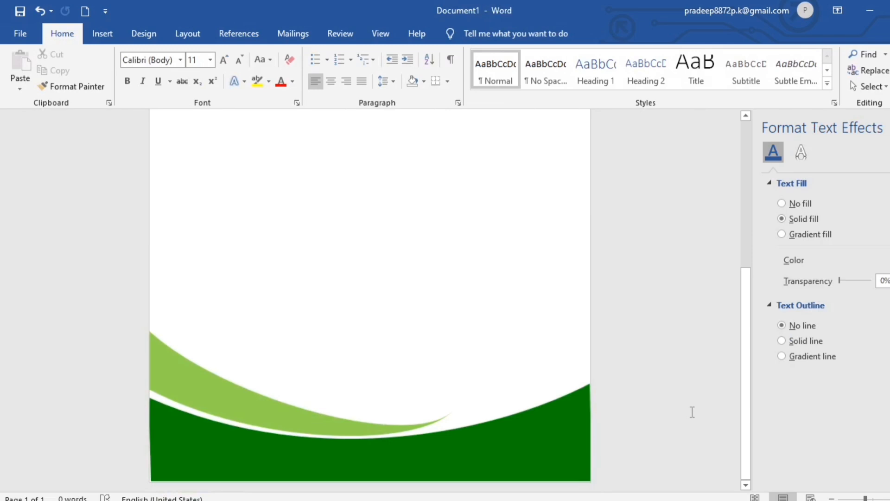
- Place a flattened duplicate of the light green swoosh over the dark green shape, rotated counterclockwise to follow its rising edge
left_click(307, 395)
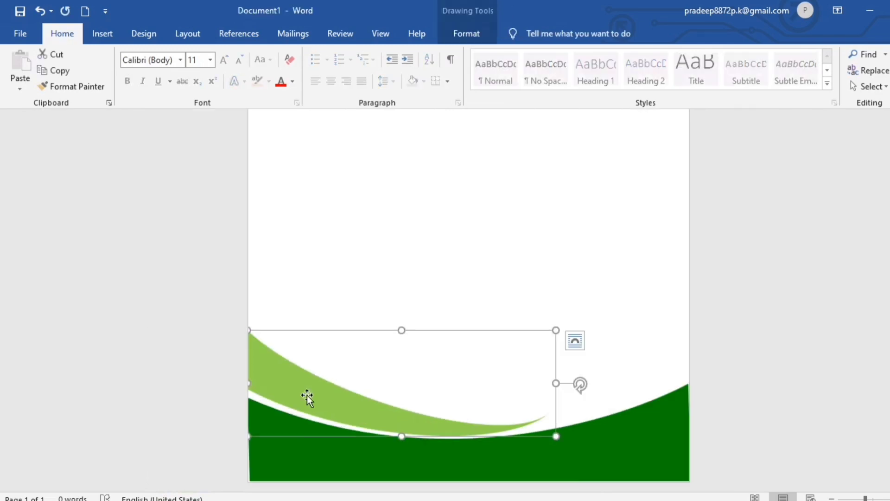
key("ctrl+d")
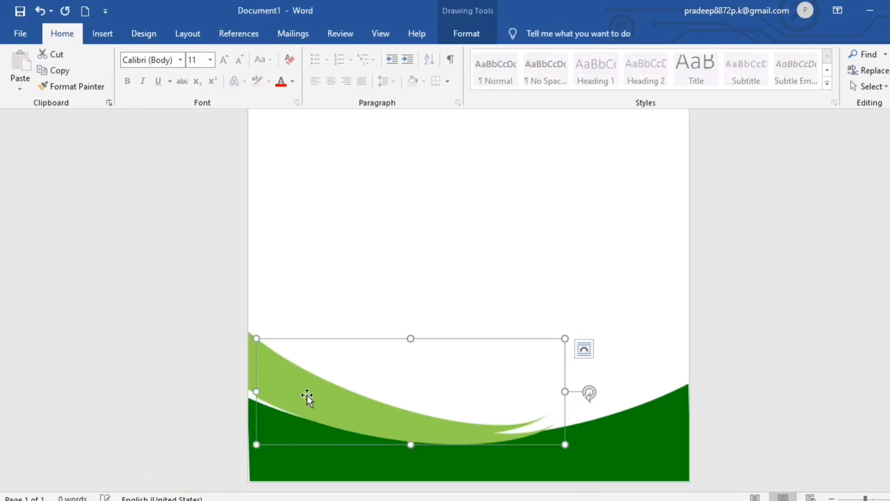
left_click_drag(307, 394, 318, 424)
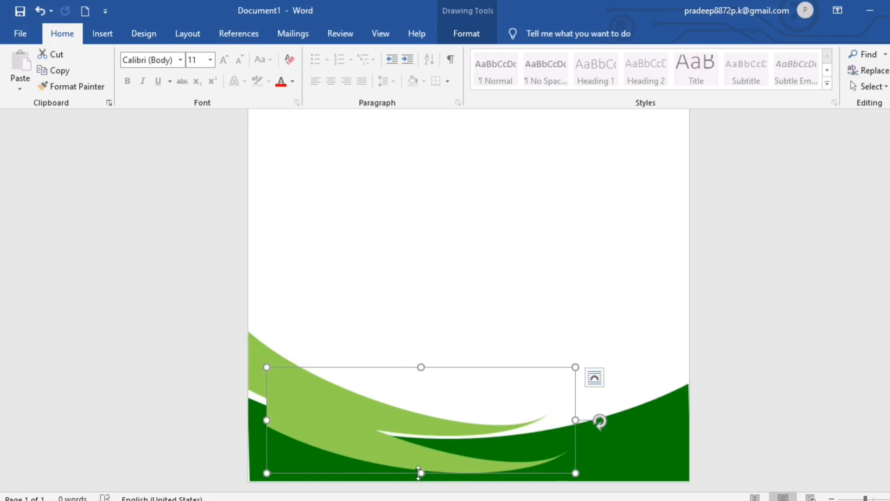
left_click_drag(418, 472, 397, 456)
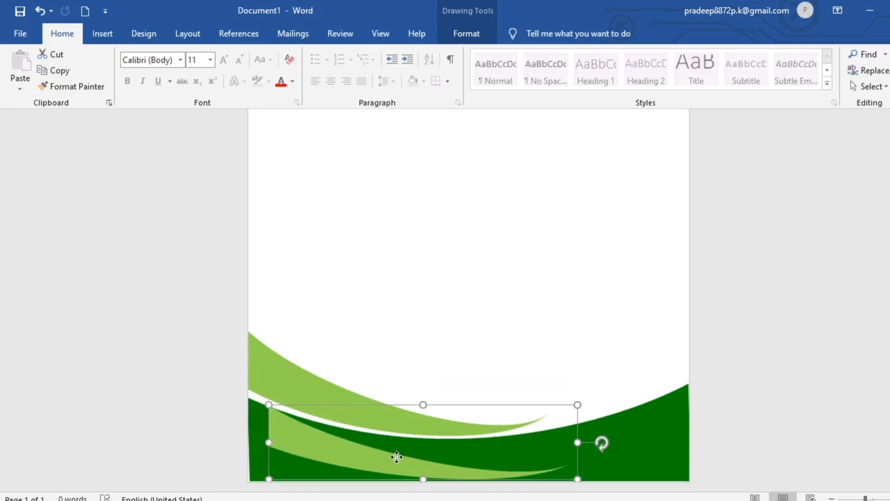
left_click_drag(602, 443, 674, 399)
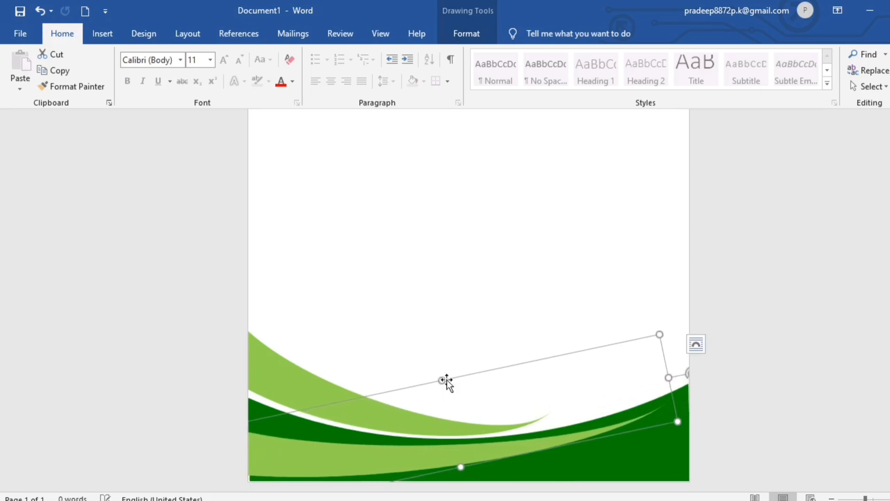
key("Delete")
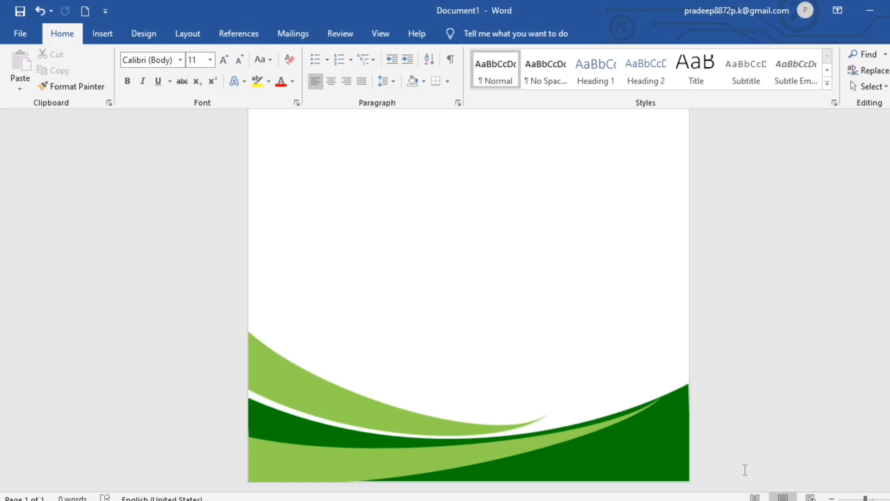
- Draw a thin horizontal rectangle about 0.27" high across the full 8.25" page width, above the green shapes
left_click(102, 33)
left_click(182, 54)
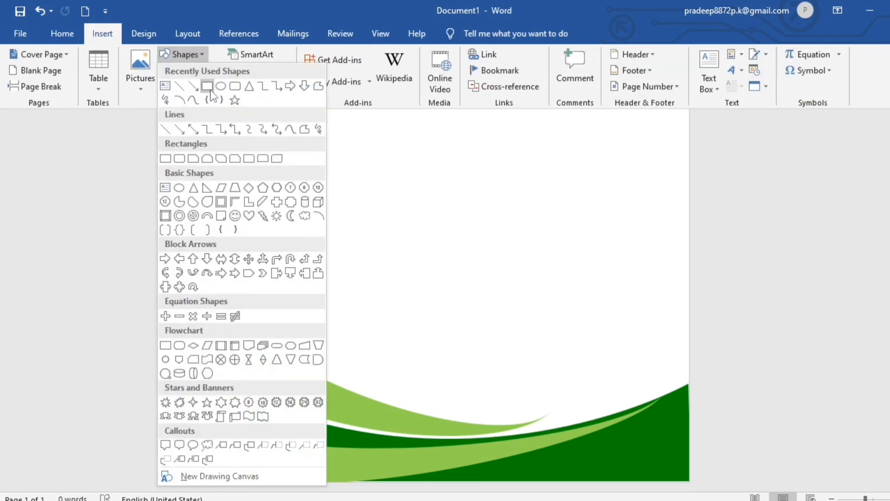
left_click(212, 93)
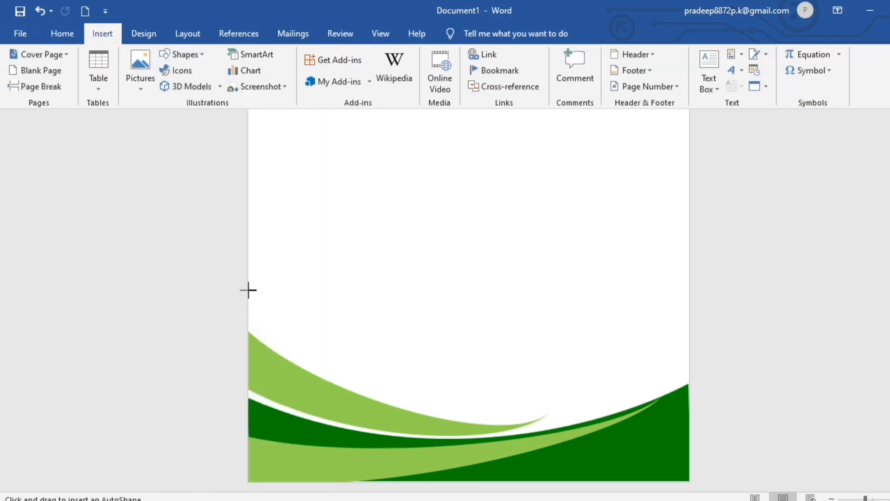
mouse_move(247, 275)
left_mouse_down()
mouse_move(536, 277)
mouse_move(689, 290)
left_mouse_up()
- Edit the rectangle's points to bend its lower and upper edges into a deep sagging curve
left_click(111, 55)
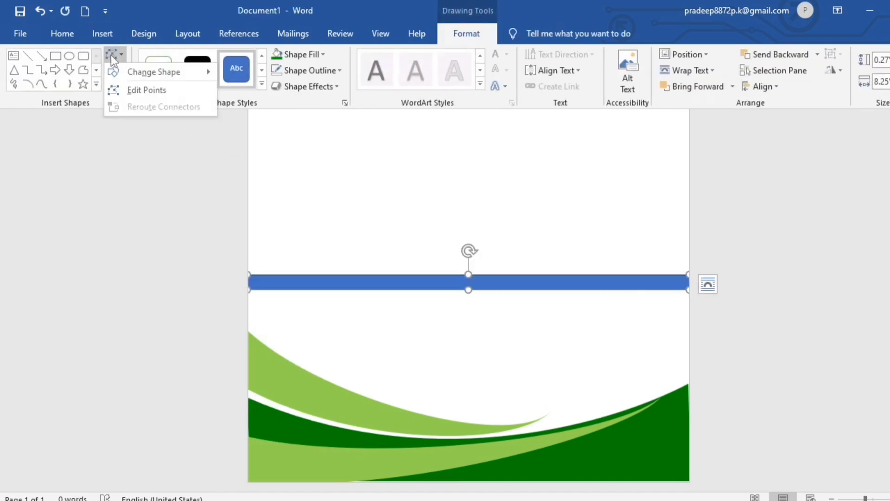
left_click(136, 90)
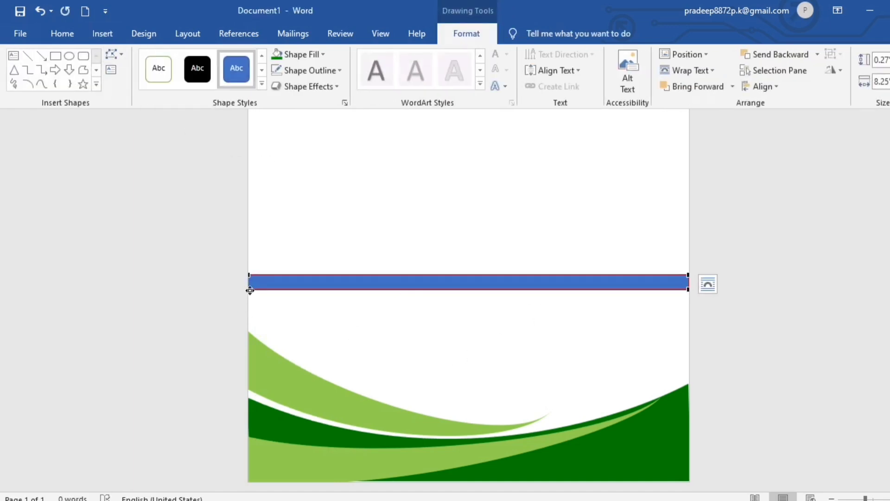
left_click_drag(394, 288, 468, 385)
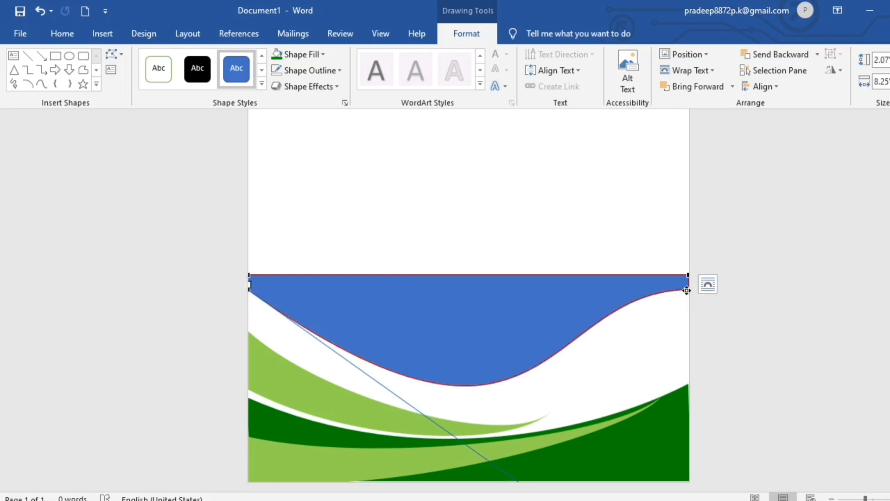
left_click_drag(688, 285, 541, 428)
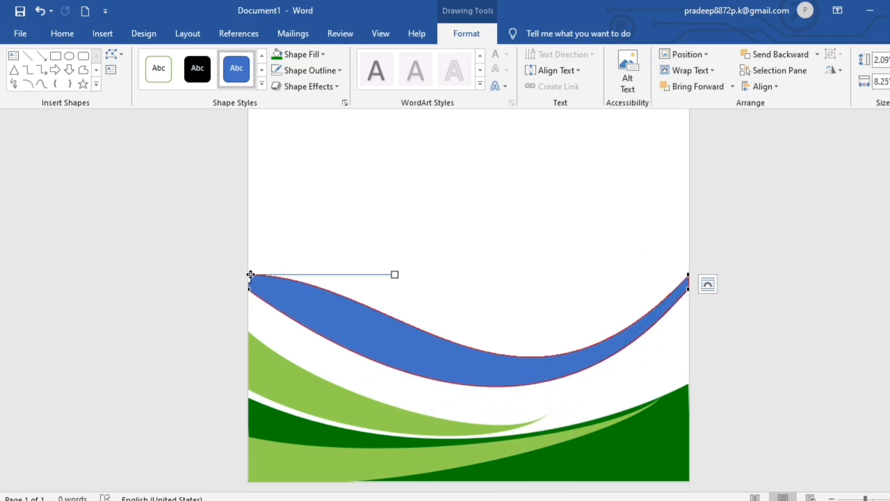
left_click_drag(394, 274, 368, 345)
left_click_drag(664, 309, 543, 465)
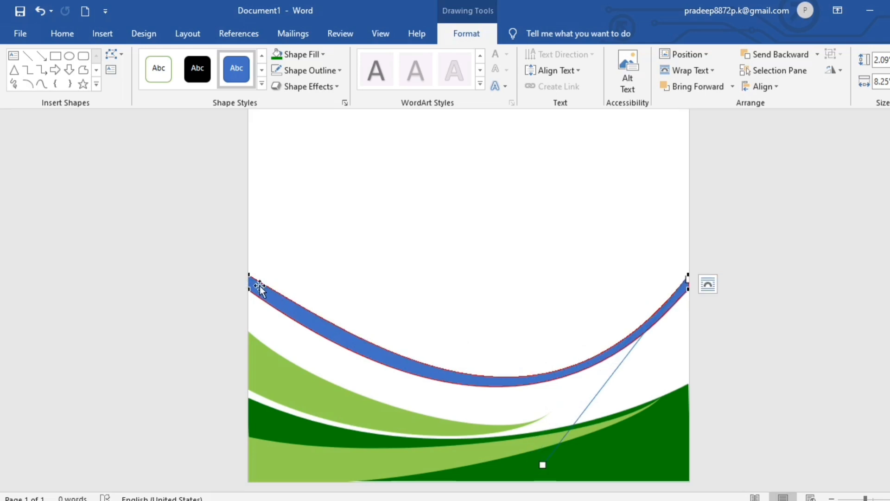
- Adjust the curve handles of the ribbon's upper edge so it closely follows the lower edge, leaving a thin band
left_click(253, 282)
left_click_drag(364, 346, 350, 364)
left_click(686, 273)
left_click_drag(541, 471, 549, 461)
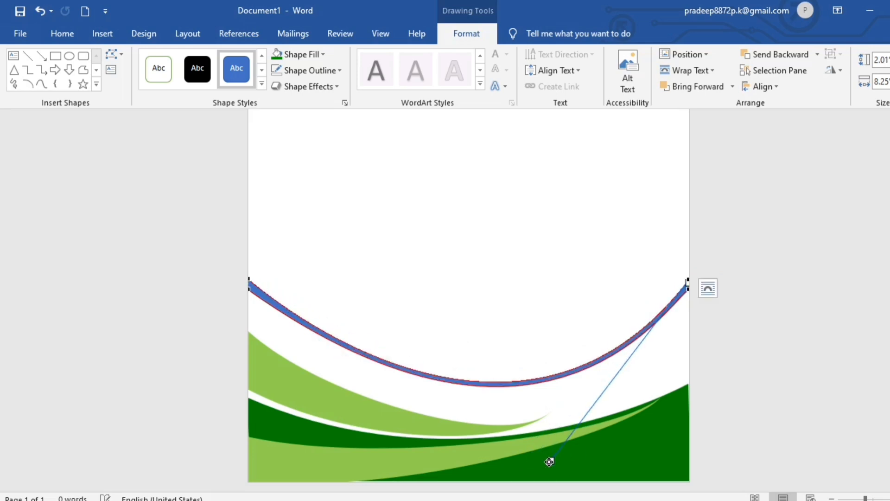
left_click(551, 394)
left_click(553, 378)
- Fill the curved ribbon with the standard Light Green color
left_click(466, 33)
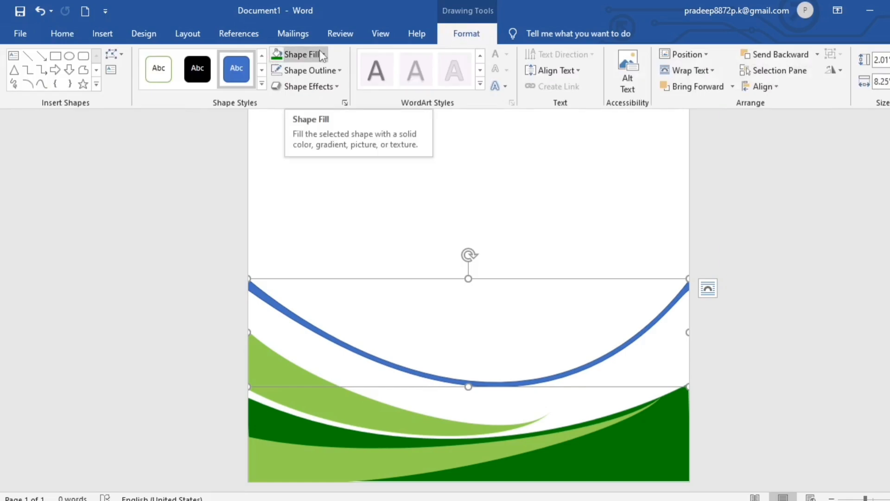
left_click(277, 54)
left_click(323, 54)
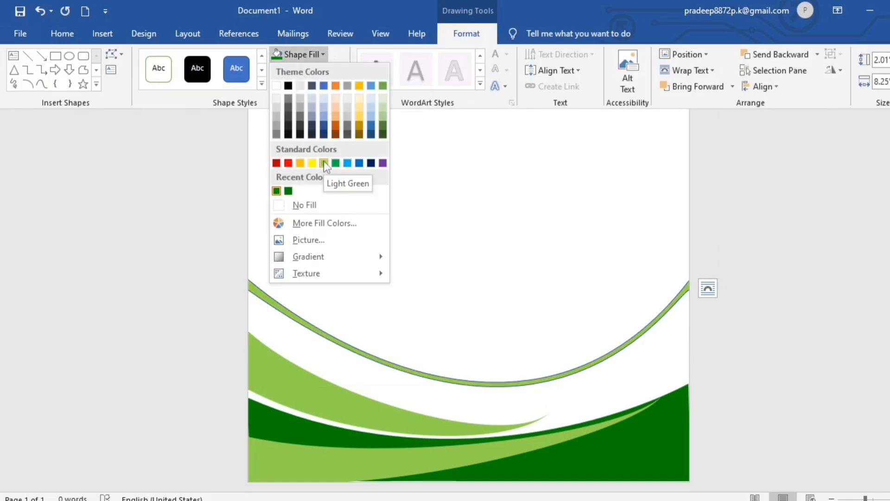
left_click(324, 161)
- Lower the curved ribbon onto the footer and position it so it sweeps across the dark green shape
left_click_drag(452, 382, 452, 476)
left_click(732, 86)
left_click(687, 159)
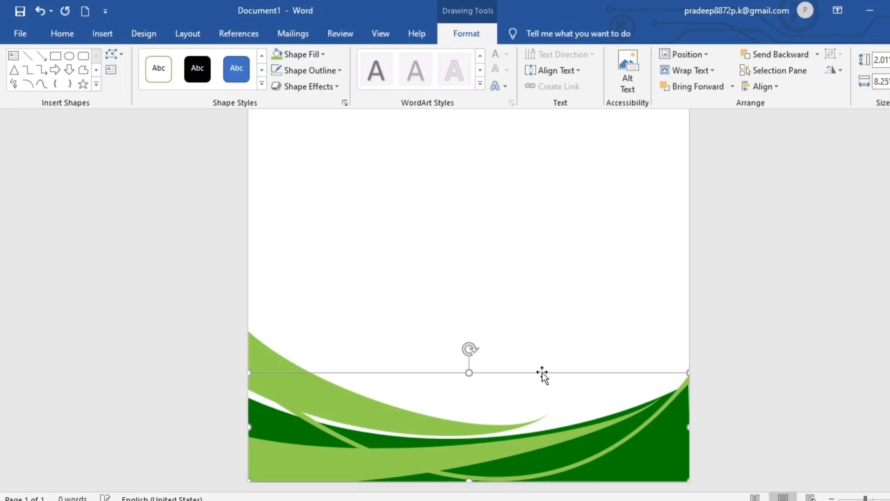
left_click_drag(540, 373, 525, 386)
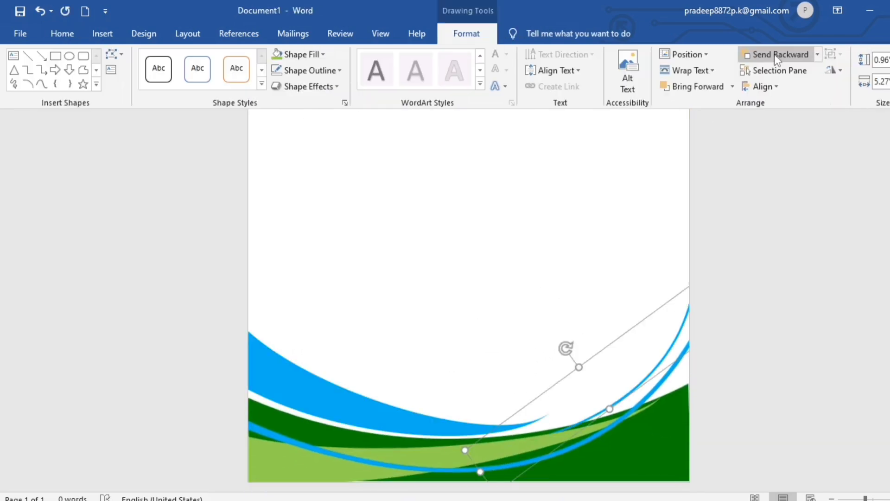
left_click(590, 264)
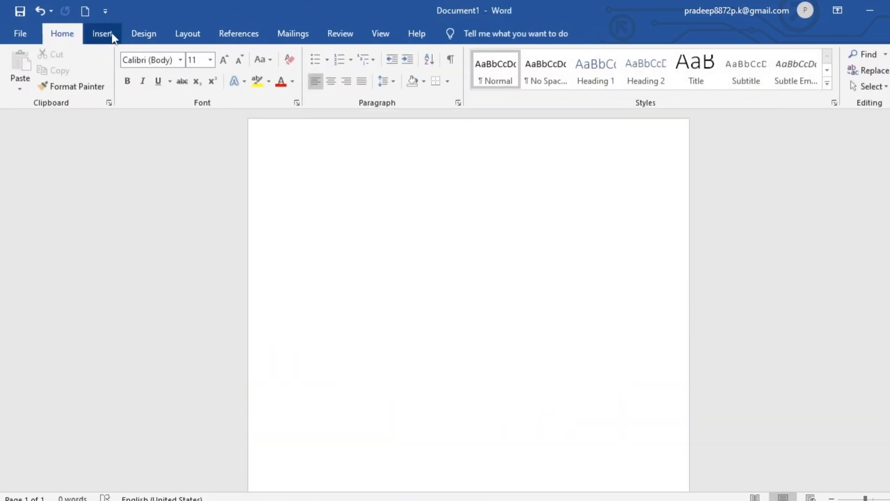
- Insert a black WordArt text and place it near the page's top center
left_click(103, 34)
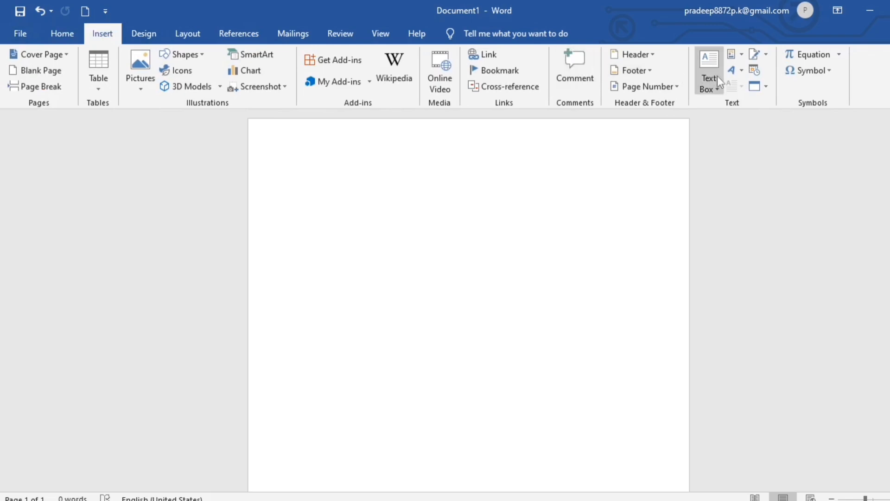
left_click(735, 70)
left_click(745, 97)
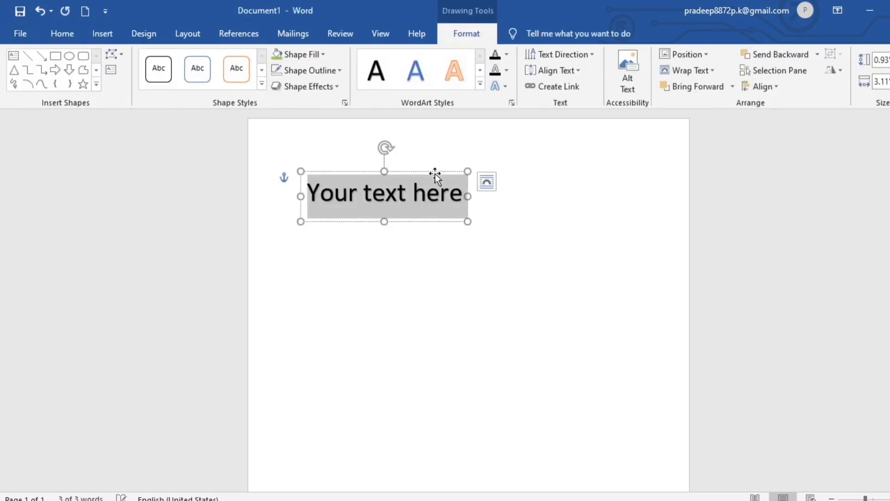
left_click(495, 142)
left_click_drag(494, 143, 505, 140)
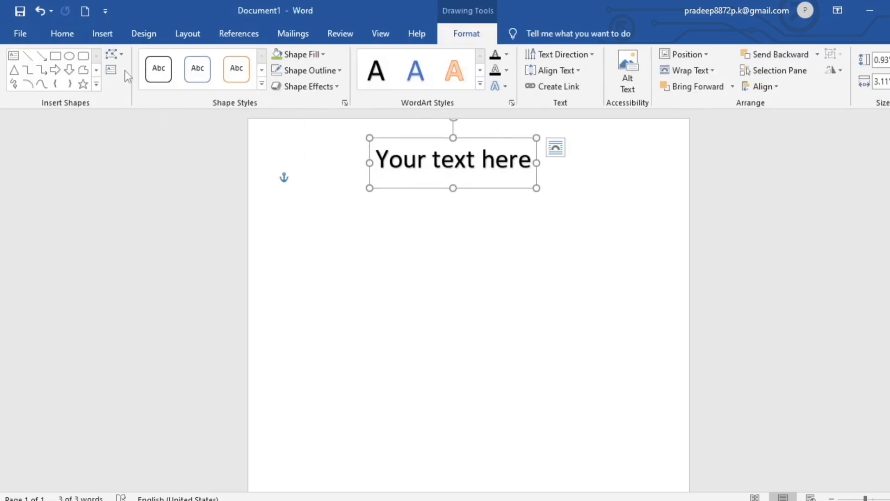
- Replace the WordArt's placeholder text with REPORT CARD
left_click(188, 33)
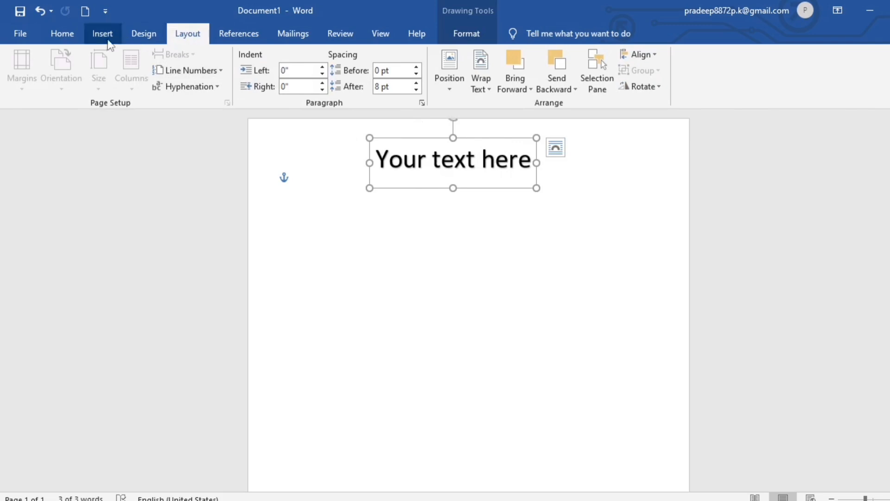
left_click(69, 37)
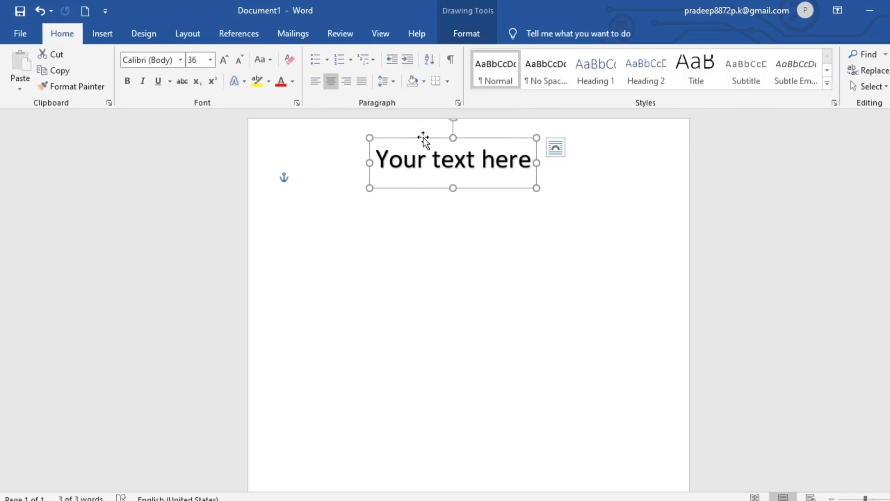
key("BackSpace")
key("BackSpace")
key("BackSpace")
key("BackSpace")
key("BackSpace")
key("BackSpace")
key("BackSpace")
key("BackSpace")
key("BackSpace")
key("BackSpace")
key("BackSpace")
key("BackSpace")
key("BackSpace")
key("BackSpace")
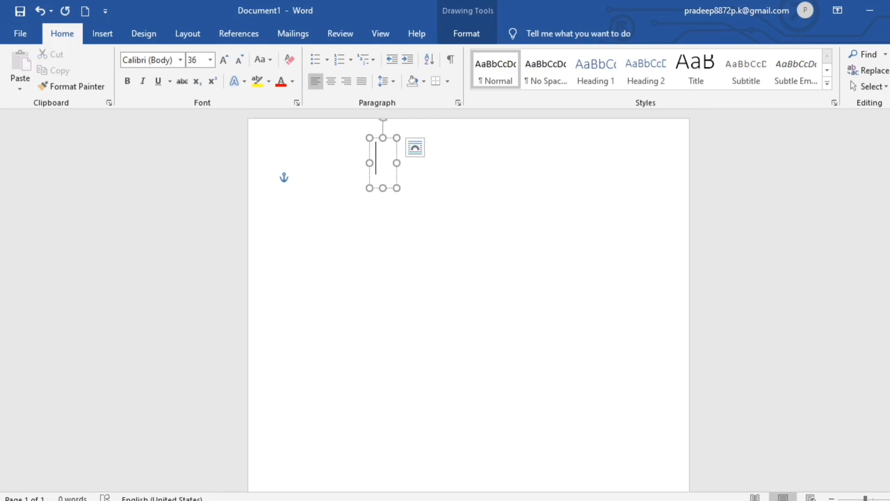
type("RE")
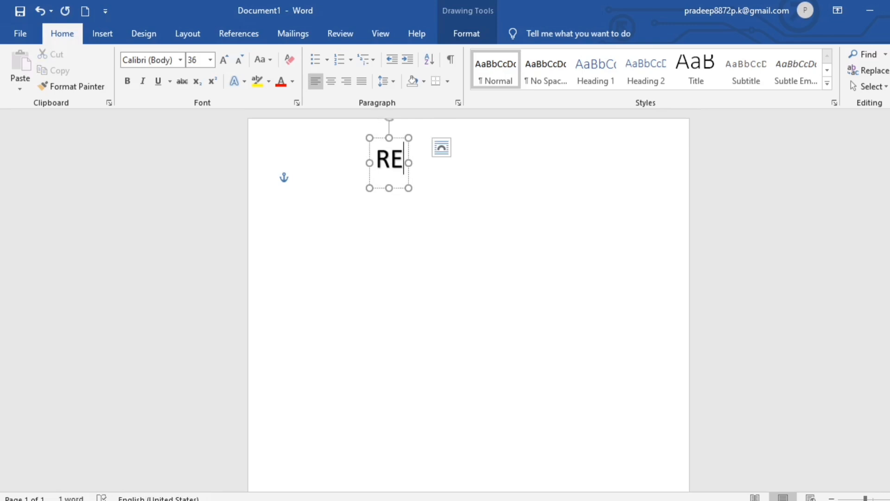
type("PORT CARD")
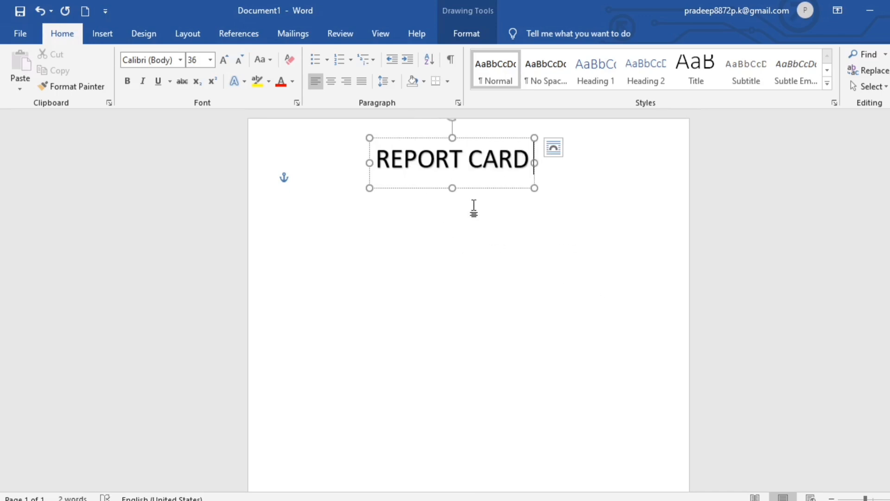
- Set the REPORT CARD title in Berlin Sans FB Demi and center it horizontally on the page
left_click(490, 188)
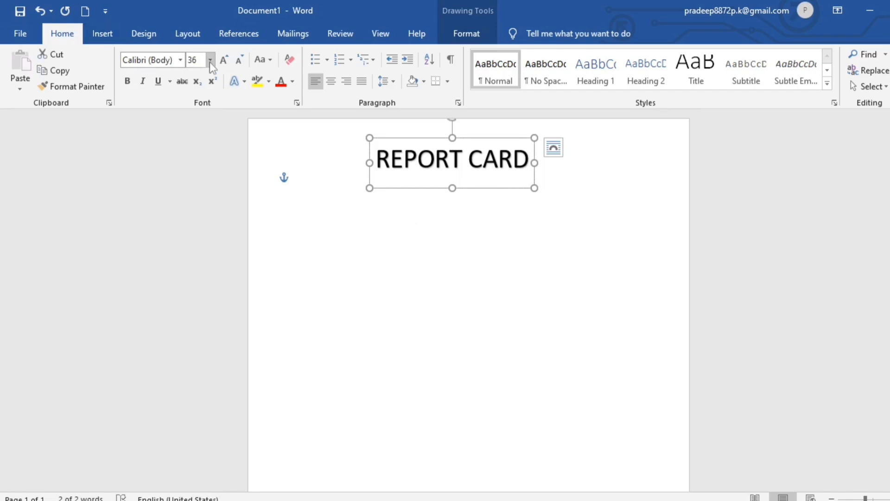
left_click(180, 60)
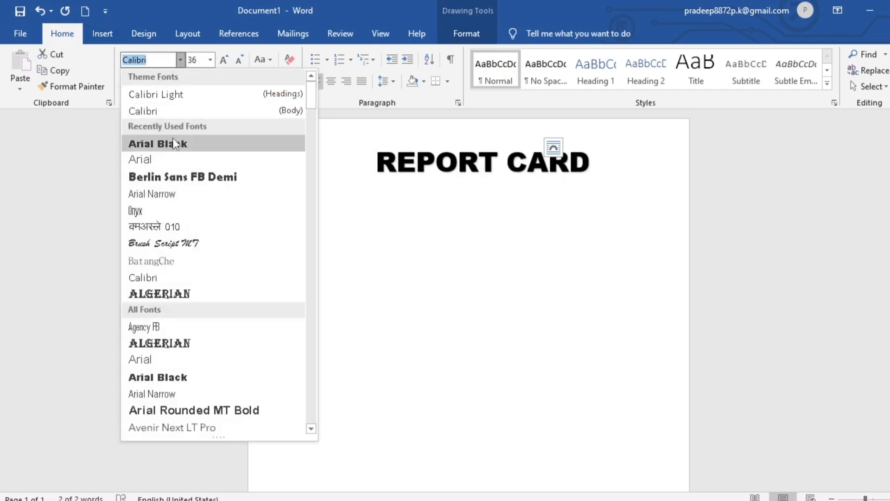
left_click(176, 177)
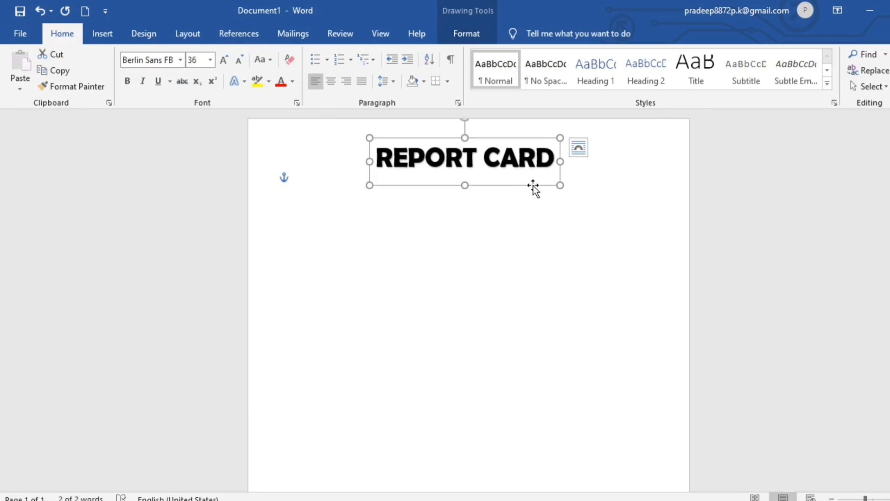
left_click_drag(533, 185, 538, 196)
left_click(540, 260)
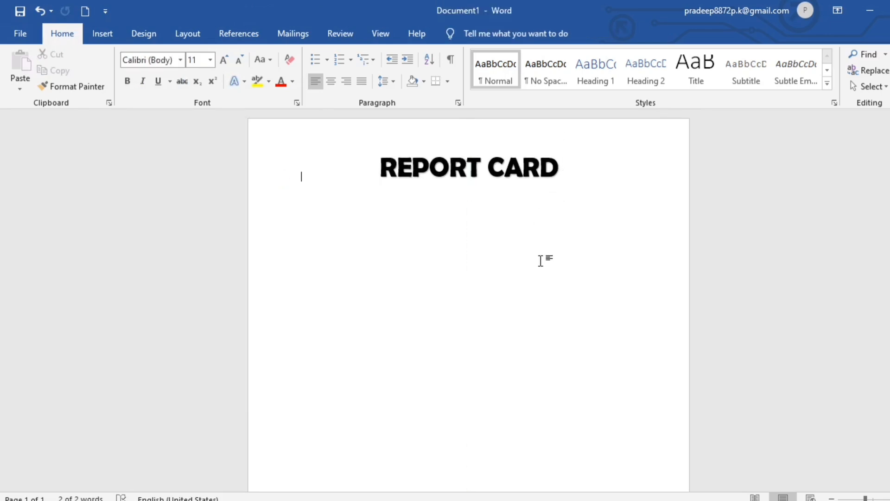
- Add a borderless text box directly beneath the title with the bold text SCHOOL NAME GOES HERE
left_click(101, 33)
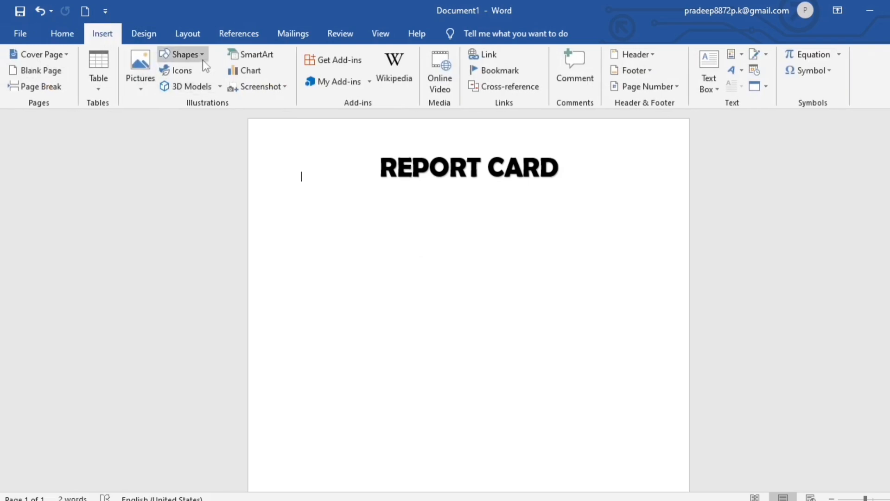
left_click(186, 55)
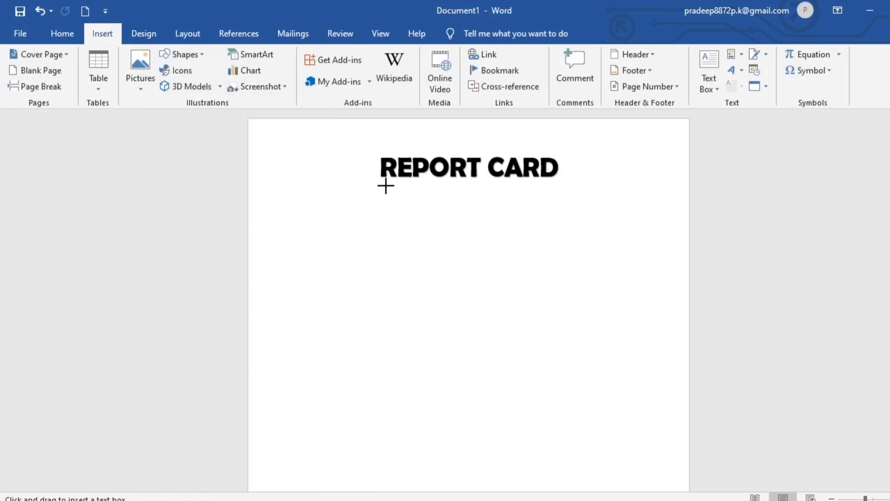
mouse_move(383, 182)
left_mouse_down()
mouse_move(560, 190)
mouse_move(558, 206)
left_mouse_up()
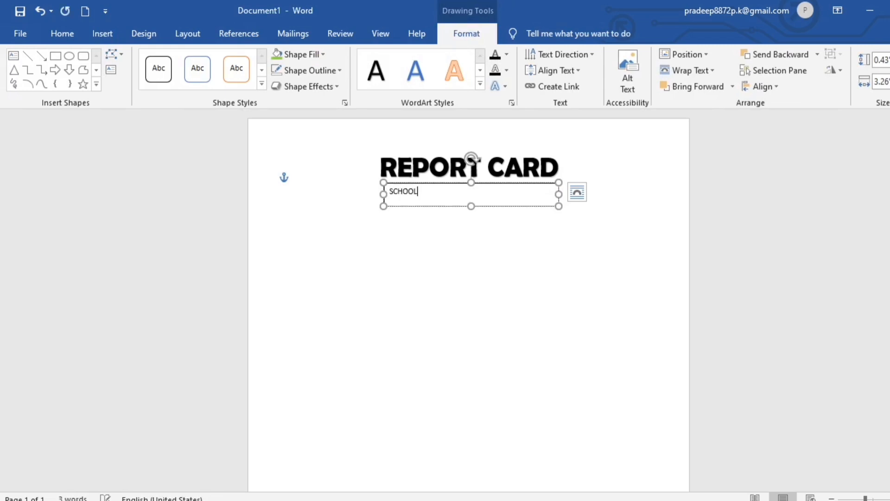
type("SCHOOL NAME GOES HERE")
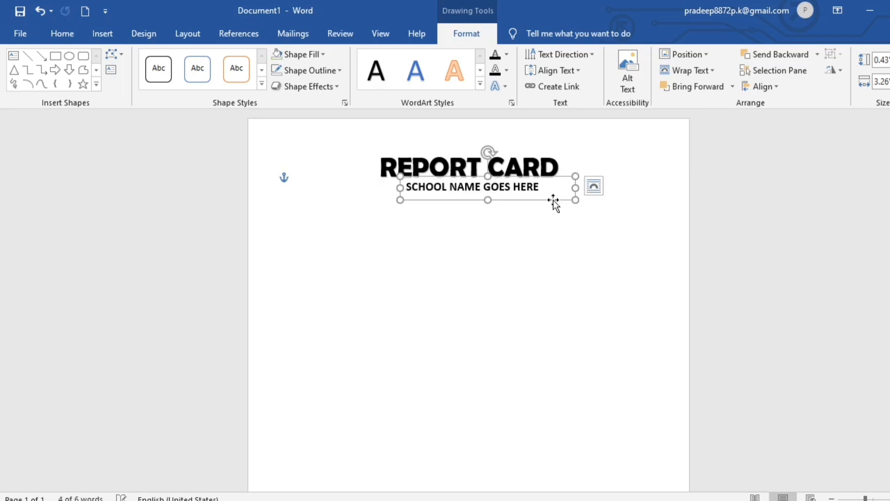
left_click(550, 272)
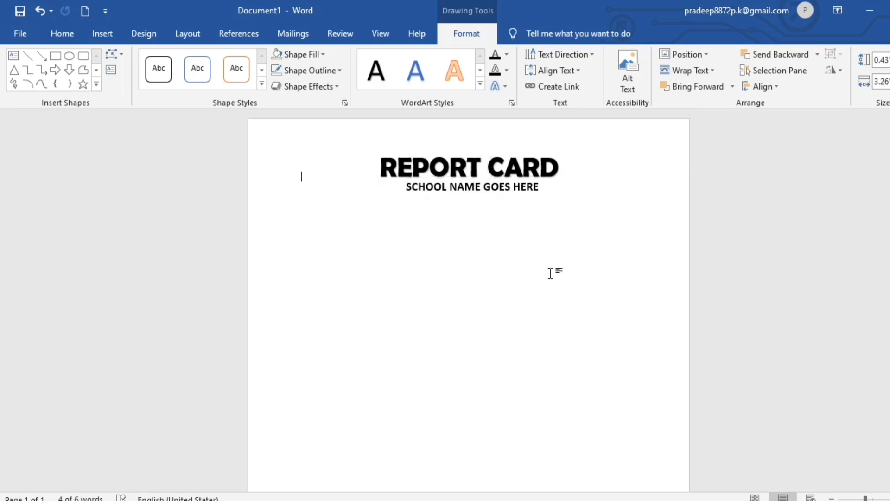
- Enlarge the REPORT CARD title to 48 pt and adjust its position so it sits clear above the school name line
left_click(533, 195)
left_click(62, 33)
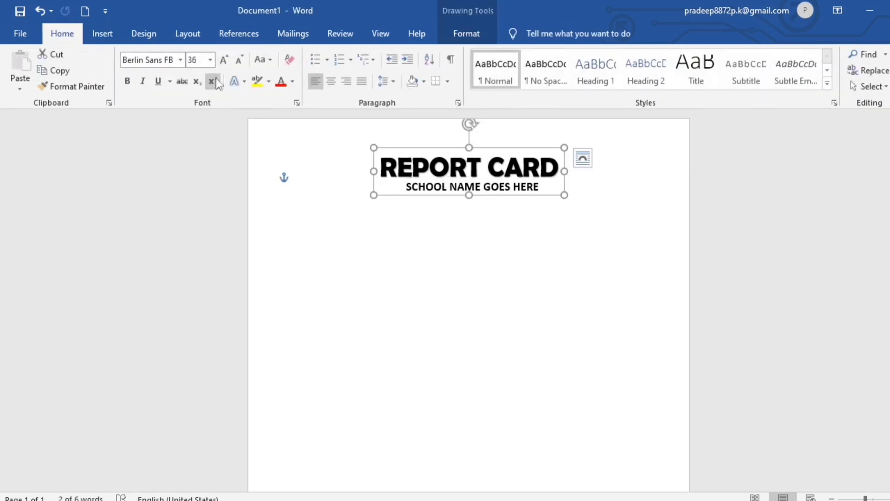
left_click(224, 59)
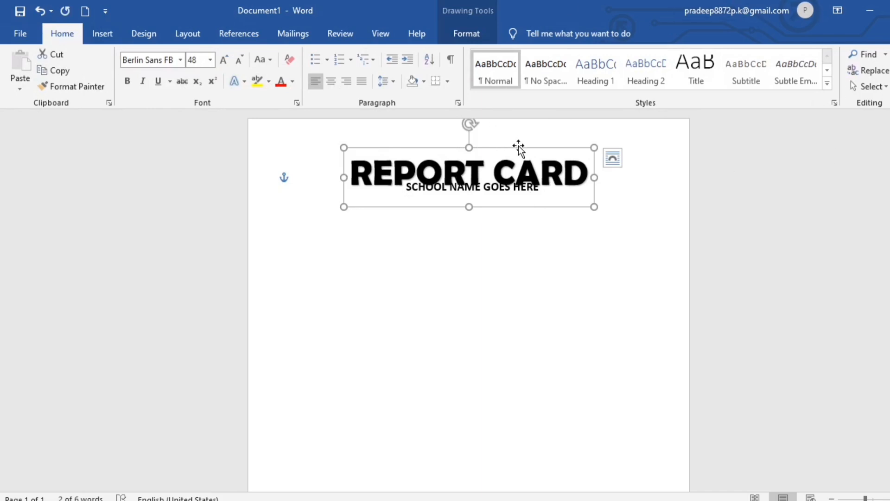
left_click_drag(519, 146, 518, 139)
left_click(548, 269)
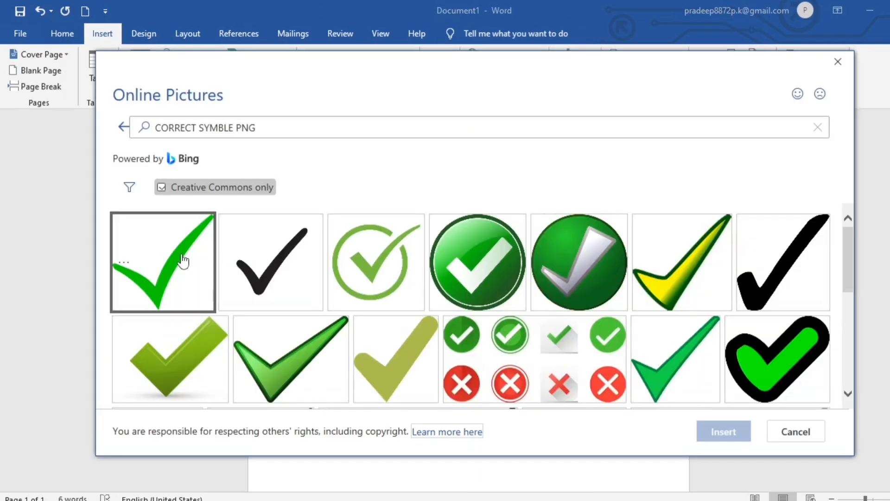
- Insert the plain green check mark from the online picture results and set its text wrapping to In Front of Text
left_click(179, 258)
left_click(709, 434)
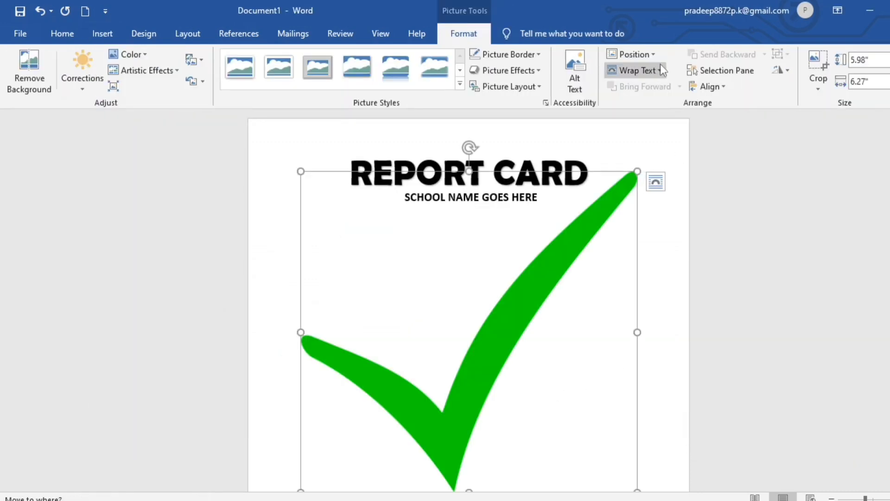
left_click(660, 66)
left_click(662, 190)
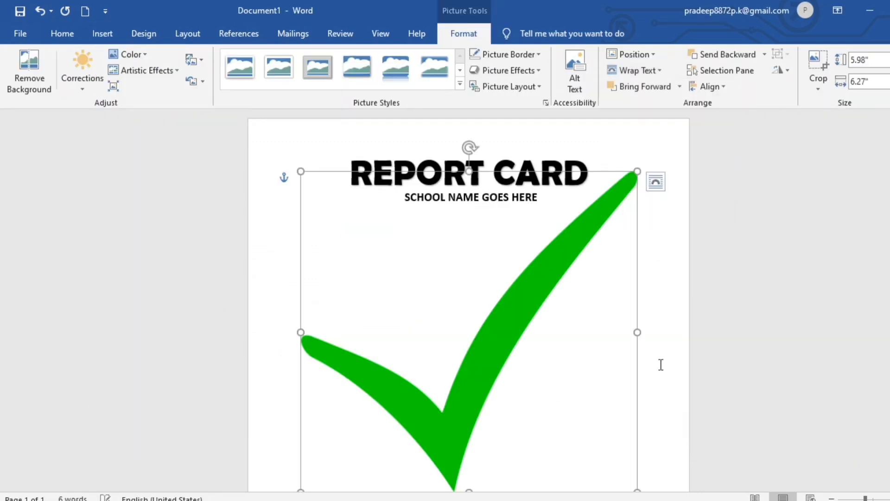
- Shrink the green check mark picture and place it immediately to the left of the REPORT CARD title
left_click_drag(493, 353, 471, 272)
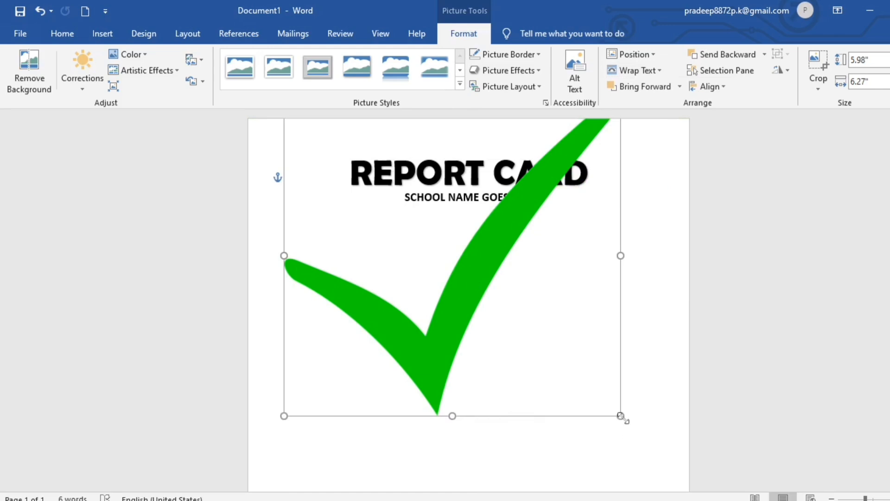
left_click_drag(622, 417, 358, 185)
left_click(366, 239)
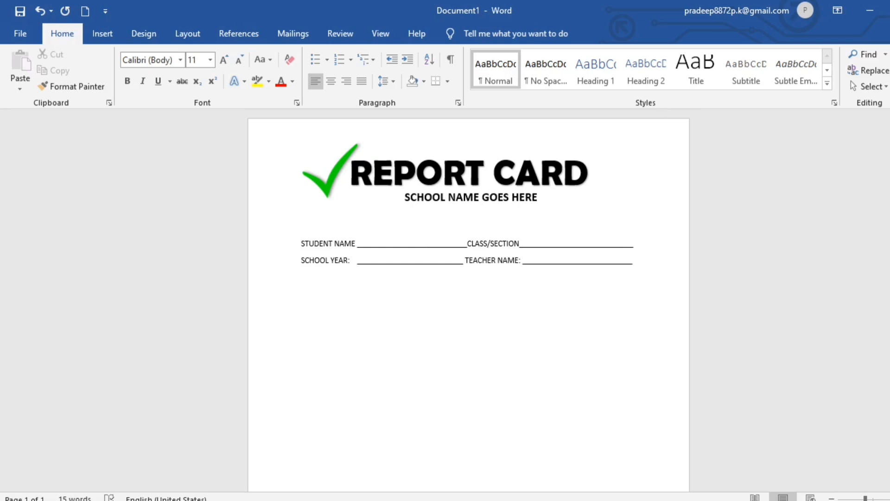
- Make the two lines for student name, class/section, school year and teacher name bold
left_click_drag(301, 242, 637, 264)
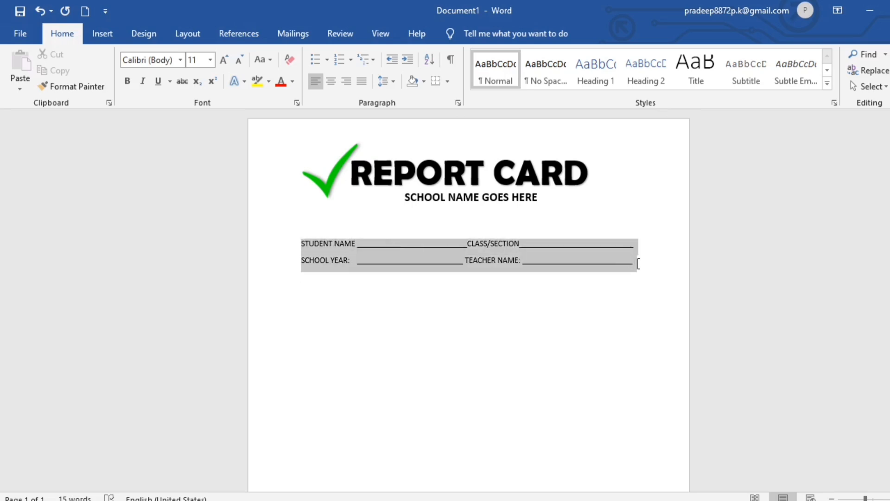
left_click(645, 240)
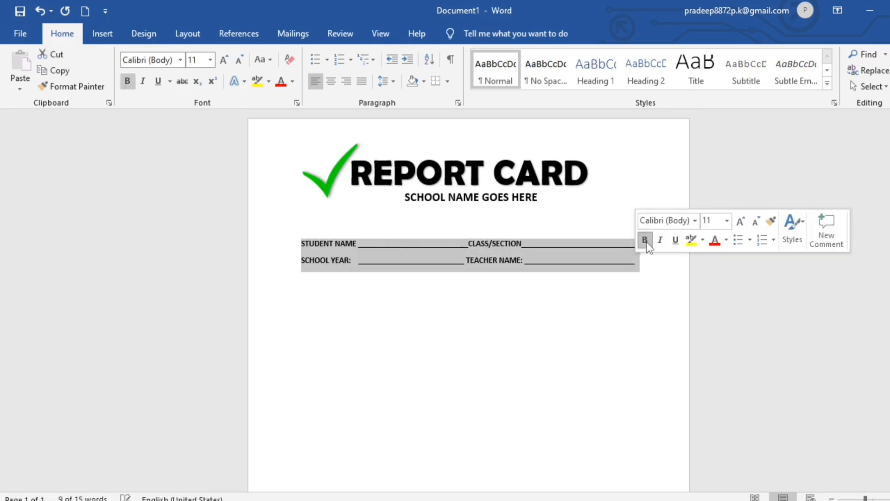
left_click(646, 272)
- Draw a thin rectangle across the full page width below the student details, about 0.05" high and 8.23" wide
left_click(101, 34)
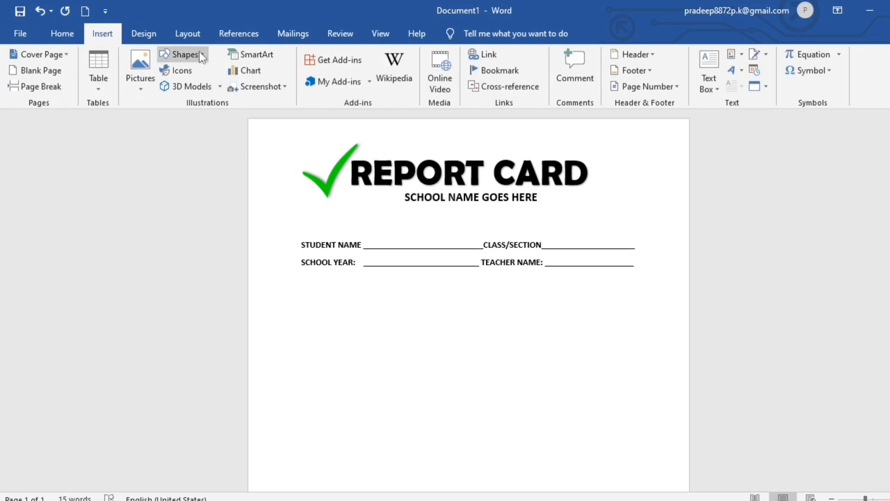
left_click(199, 52)
left_click(212, 86)
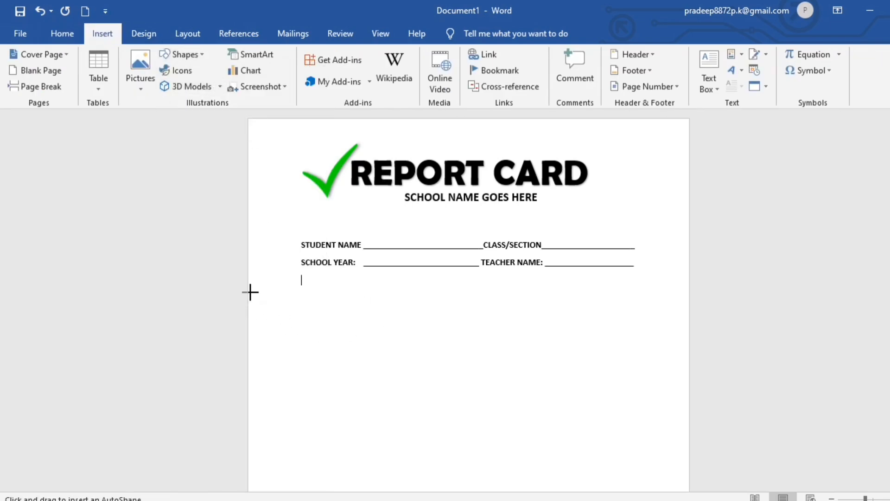
left_click_drag(250, 292, 688, 283)
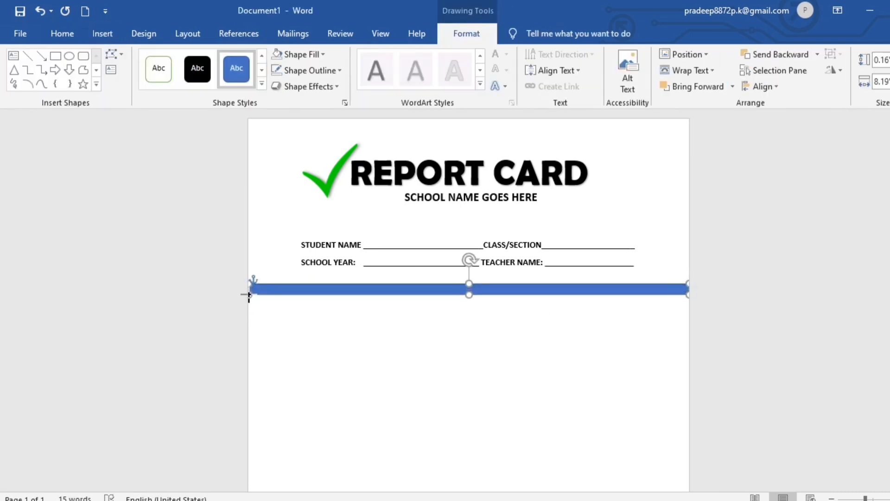
left_click_drag(248, 295, 246, 297)
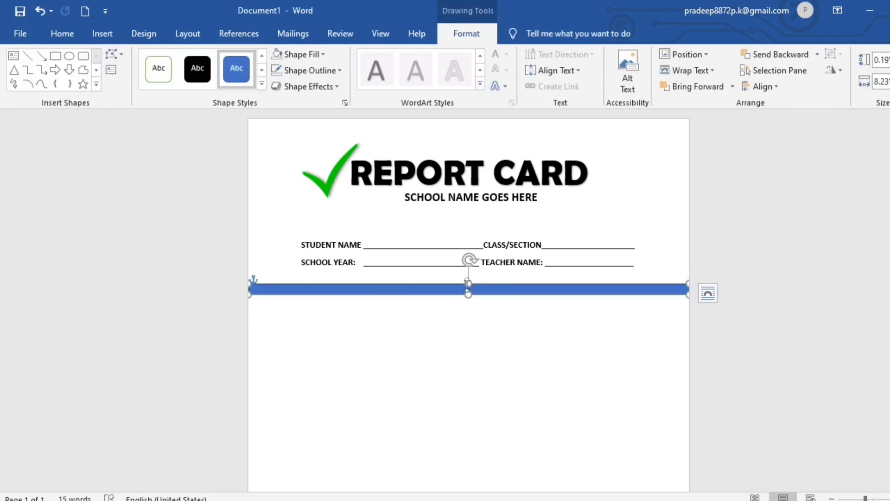
left_click_drag(467, 283, 468, 292)
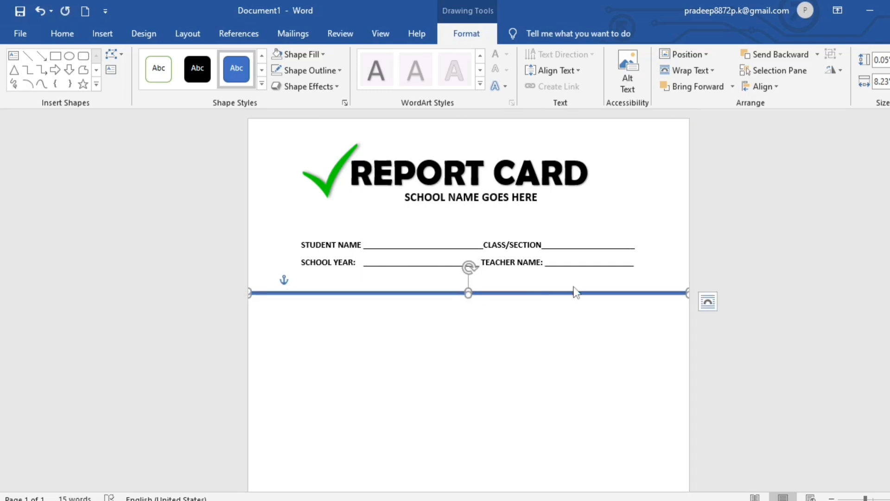
- Fill the thin divider bar with White, Background 1, Darker 25%
left_click(323, 54)
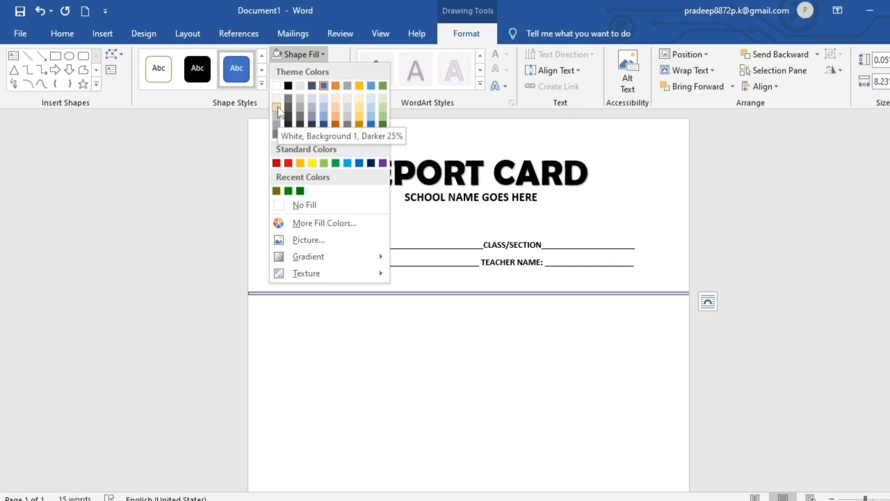
left_click(277, 106)
left_click(600, 370)
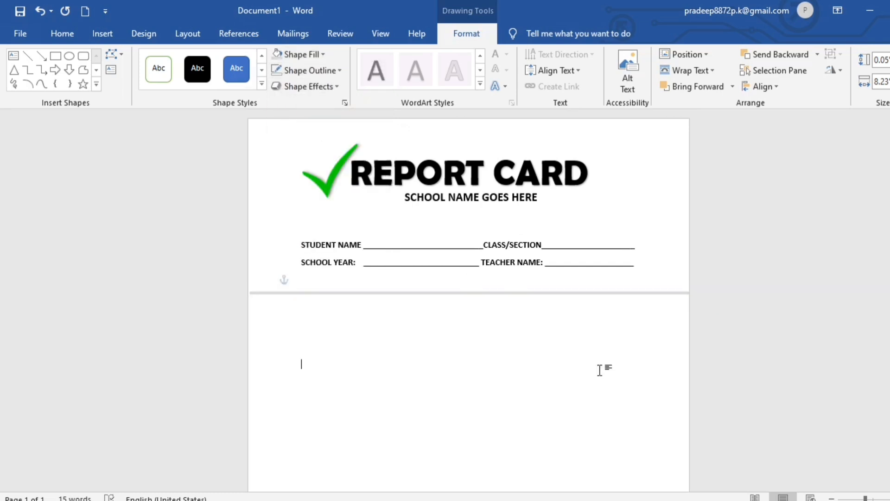
- Insert a table of eight columns and eight rows below the divider bar
scroll(539, 387, "up", 1)
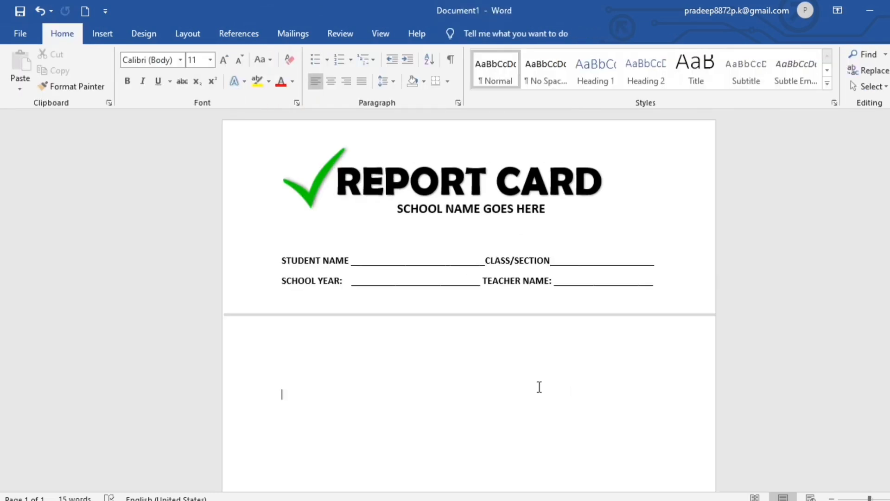
left_click(101, 34)
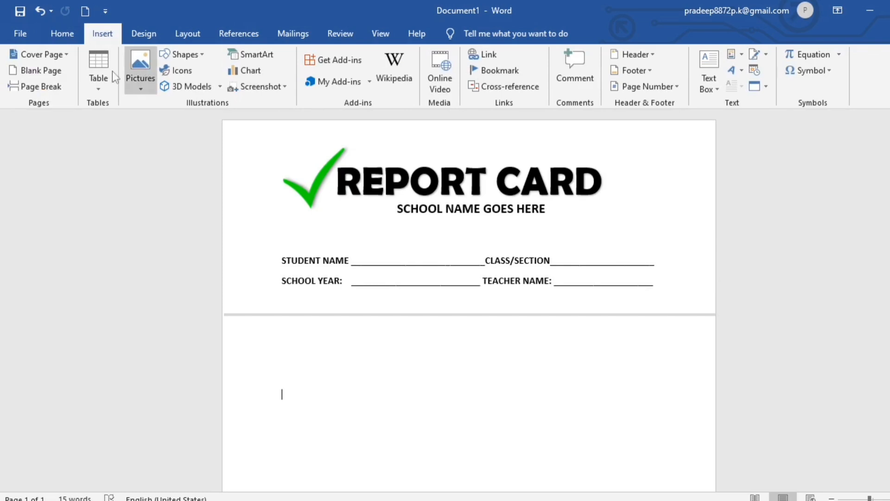
left_click(99, 85)
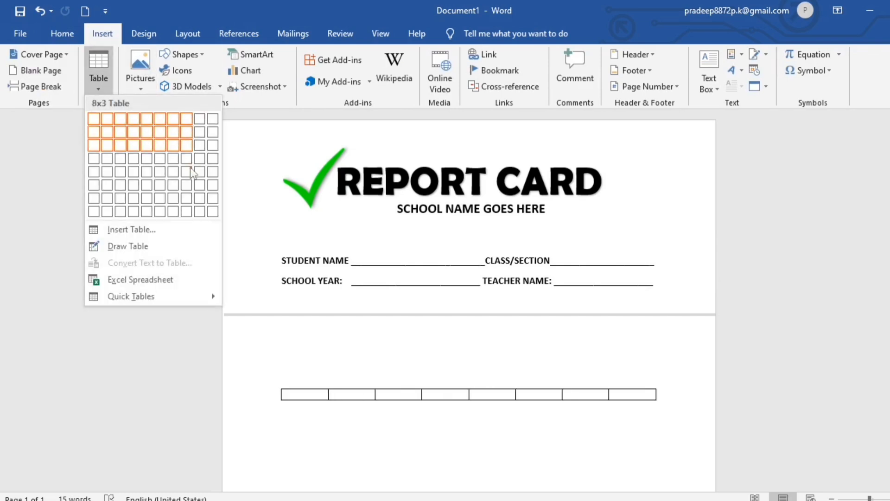
left_click(186, 211)
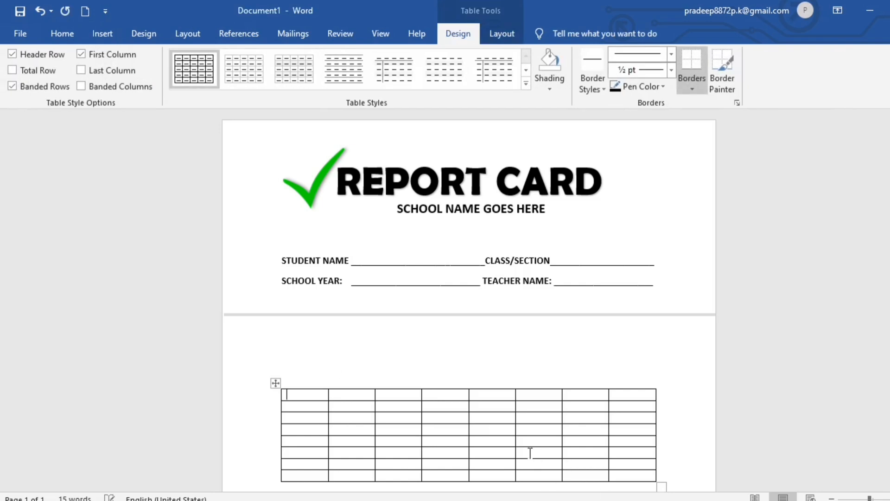
- Move the table up close beneath the divider bar and enlarge it to fill the space above the curved footer
scroll(530, 453, "down", 5)
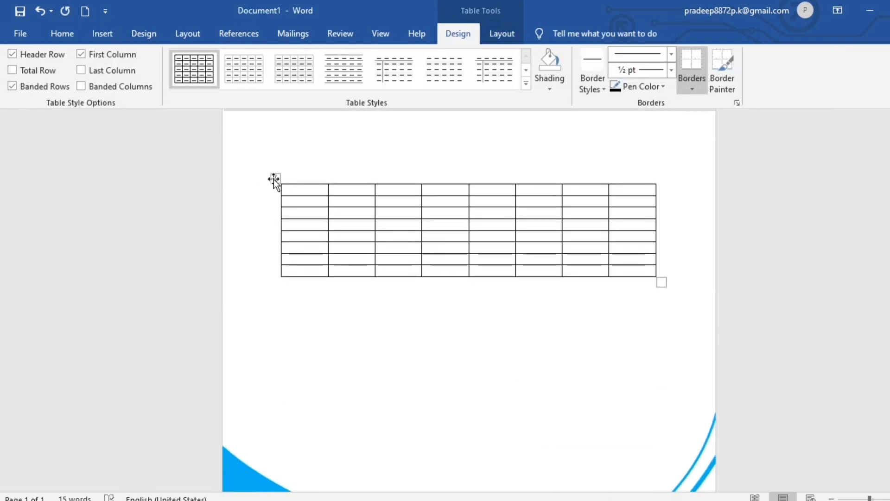
scroll(274, 179, "up", 1)
left_click_drag(276, 207, 261, 162)
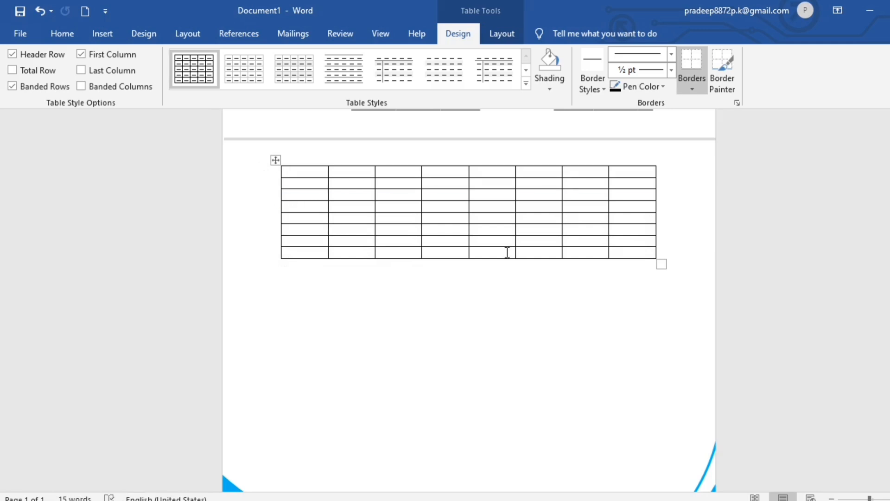
key("ctrl+z")
mouse_move(714, 297)
left_mouse_down()
mouse_move(681, 302)
mouse_move(689, 301)
mouse_move(679, 384)
left_mouse_up()
scroll(678, 363, "down", 5)
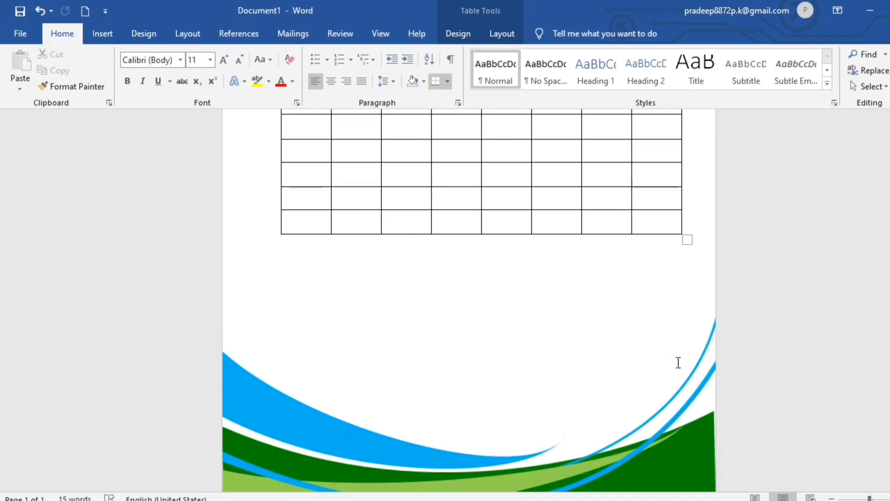
scroll(678, 362, "up", 5)
- Widen the table's first column and enter the headings Subject, 1st Term, 2nd Term, 3rd Term and 4th Term in the top row
left_click_drag(330, 246, 400, 244)
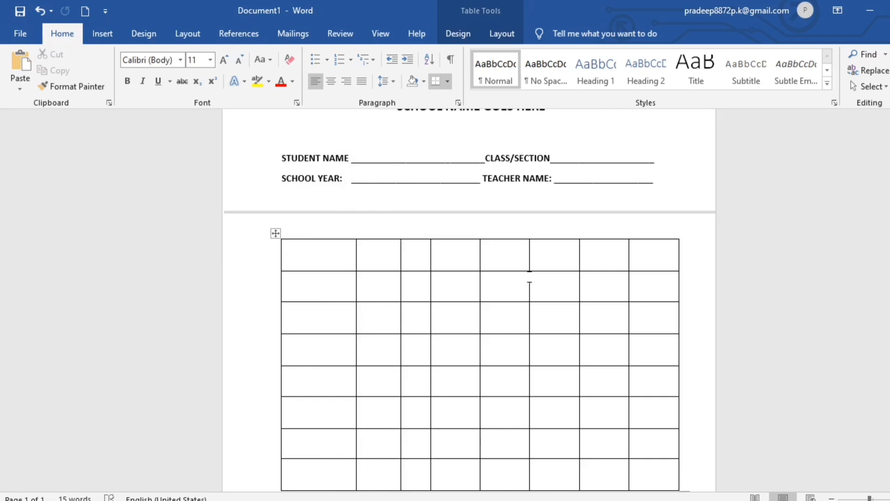
type("Sub")
type("Term")
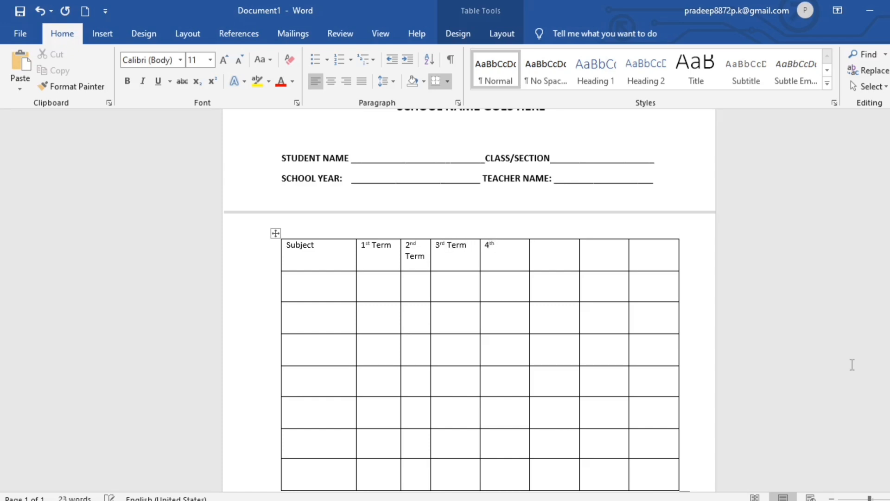
type("Term")
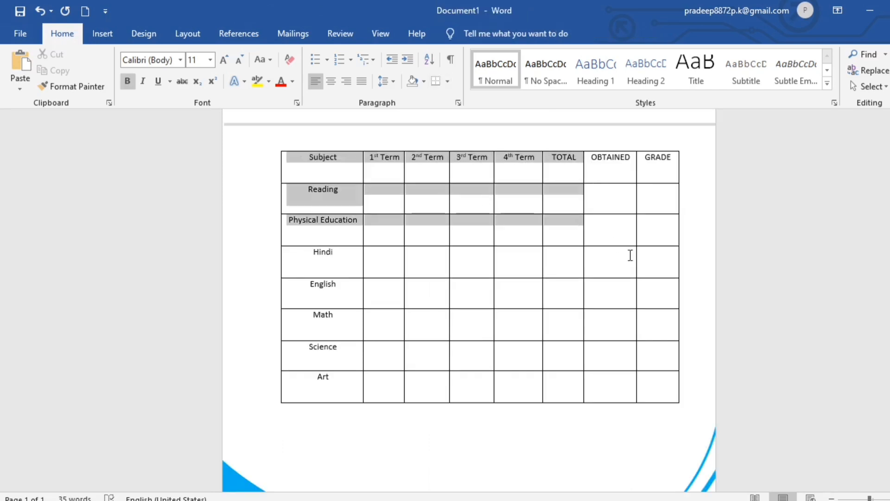
- Make all text in the grades table bold and increase its font size by two steps
left_click_drag(629, 255, 683, 427)
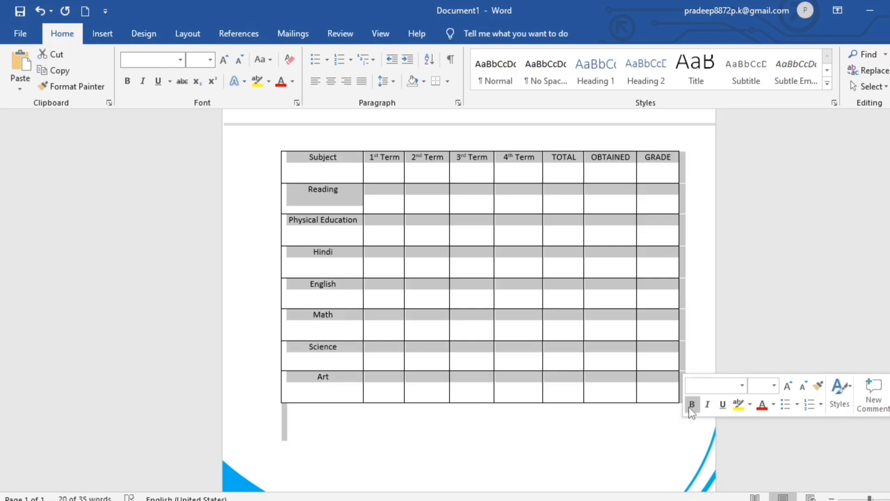
left_click(691, 405)
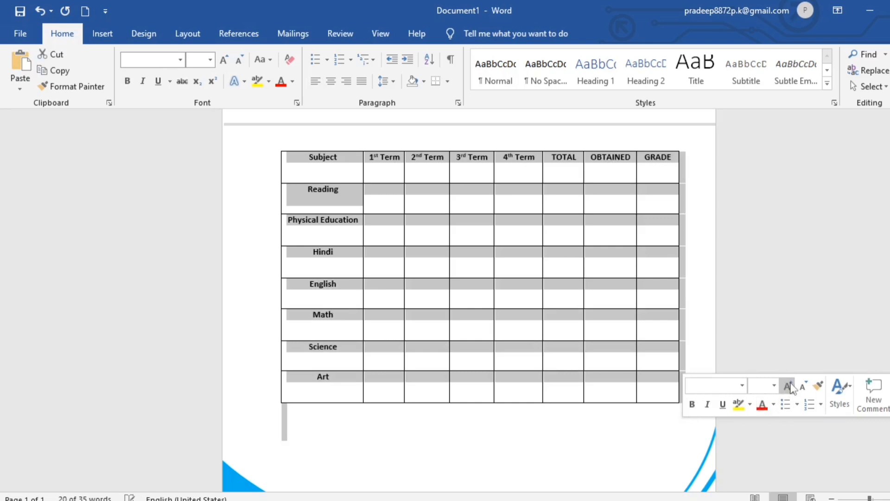
left_click(789, 386)
left_click(788, 386)
scroll(546, 237, "up", 1)
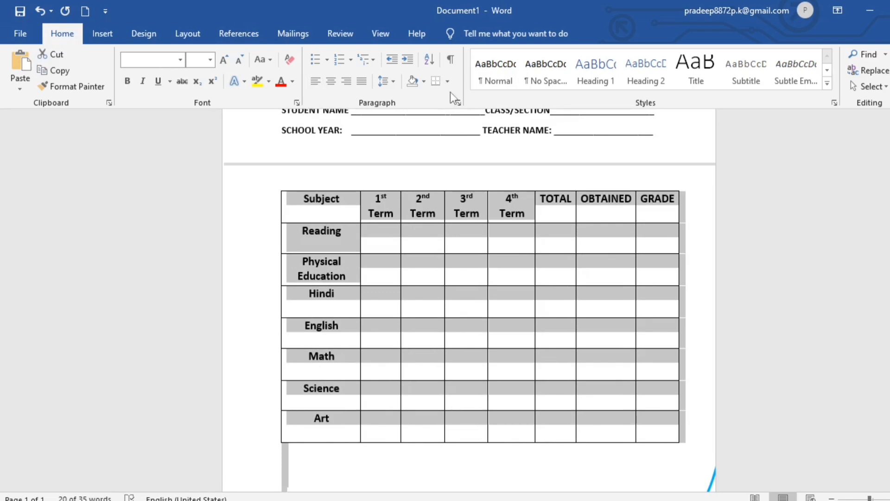
- Add space before the paragraphs throughout the grades table and bring its text back to a smaller size
left_click(394, 82)
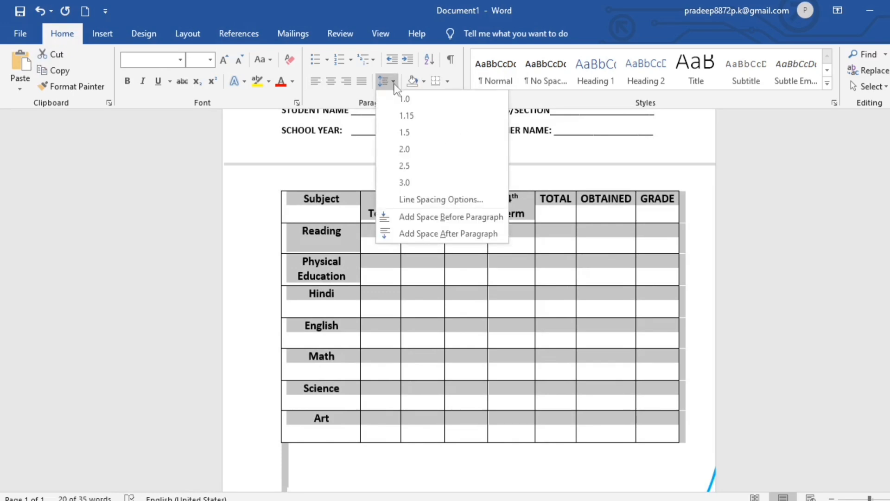
left_click(419, 218)
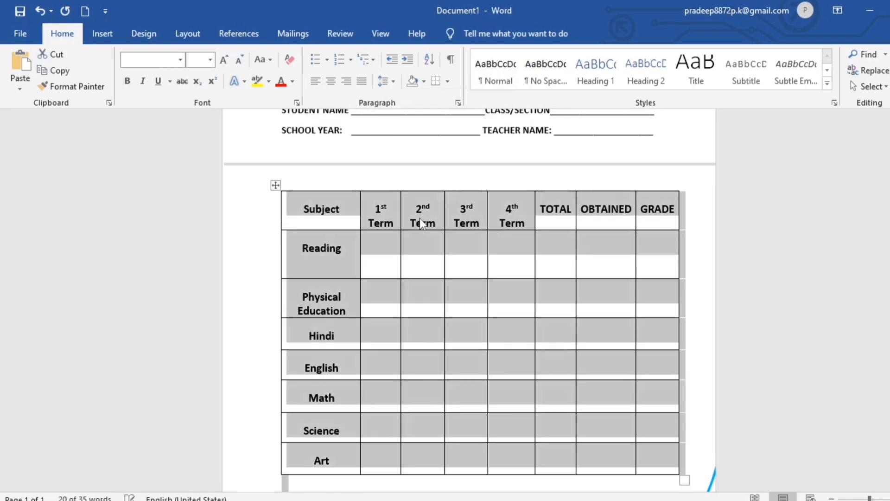
left_click(831, 369)
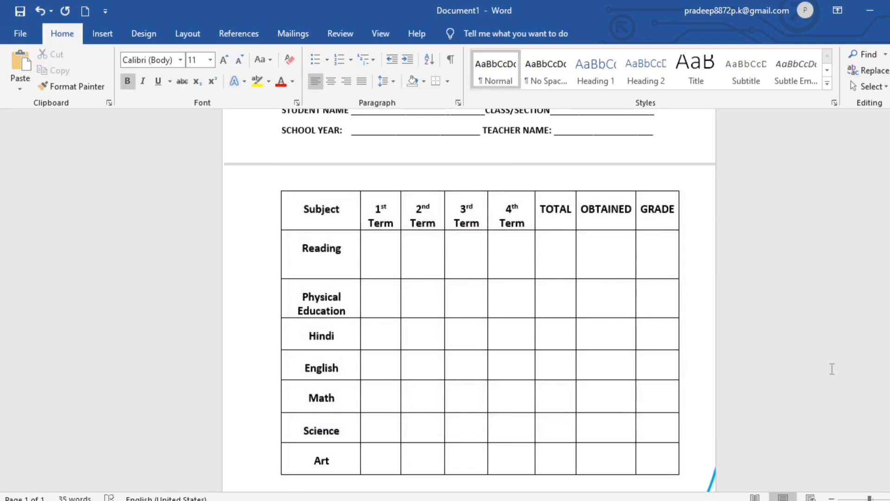
scroll(750, 213, "down", 5)
key("ctrl+z")
scroll(665, 139, "up", 5)
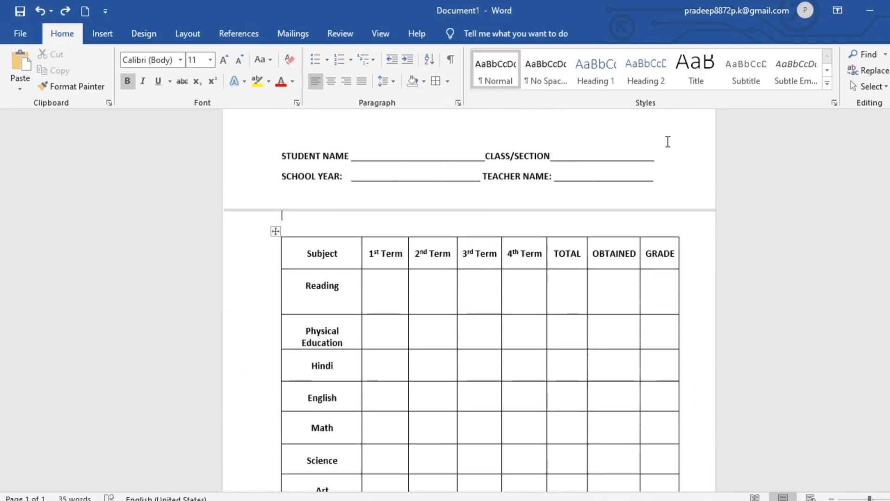
- Place a copy of the REPORT CARD title box directly beneath the grades table
left_click(587, 157)
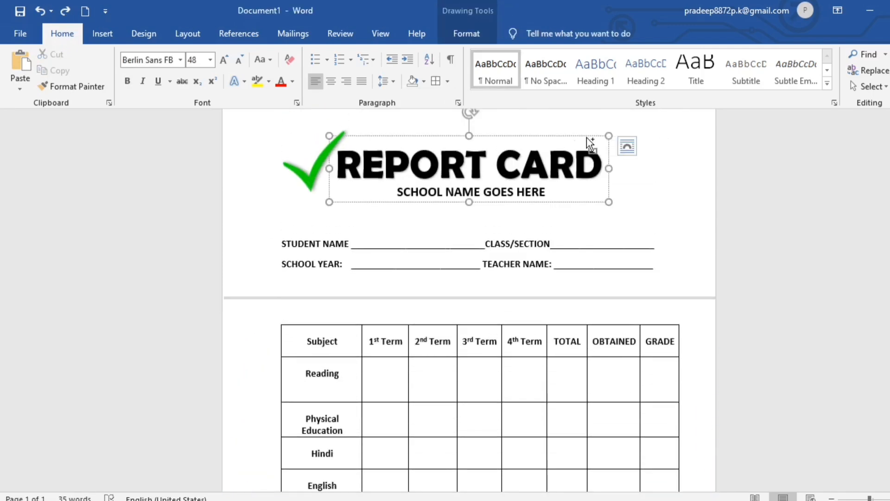
left_click_drag(586, 137, 611, 437)
scroll(611, 436, "down", 6)
left_click_drag(591, 192, 590, 341)
left_click(622, 302)
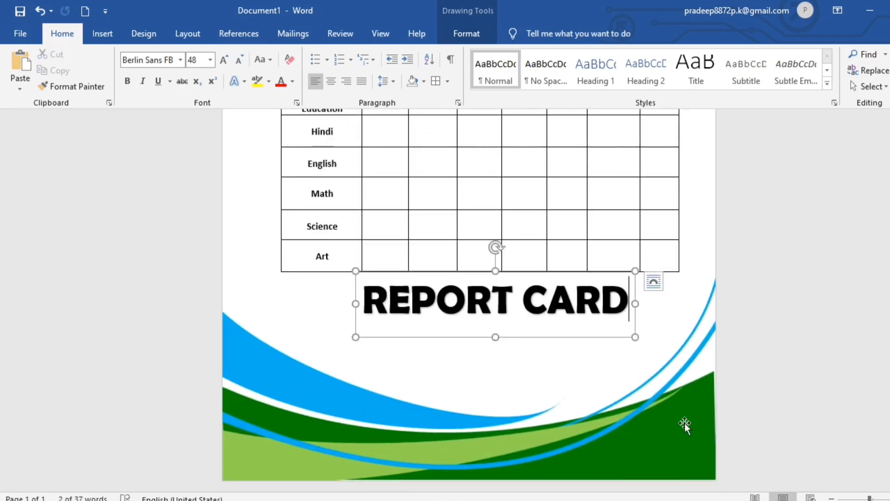
- Replace the copied title's text with TEACHER FEEDBACK
key("BackSpace")
key("BackSpace")
key("BackSpace")
key("BackSpace")
key("BackSpace")
key("BackSpace")
key("BackSpace")
key("BackSpace")
key("BackSpace")
key("BackSpace")
key("BackSpace")
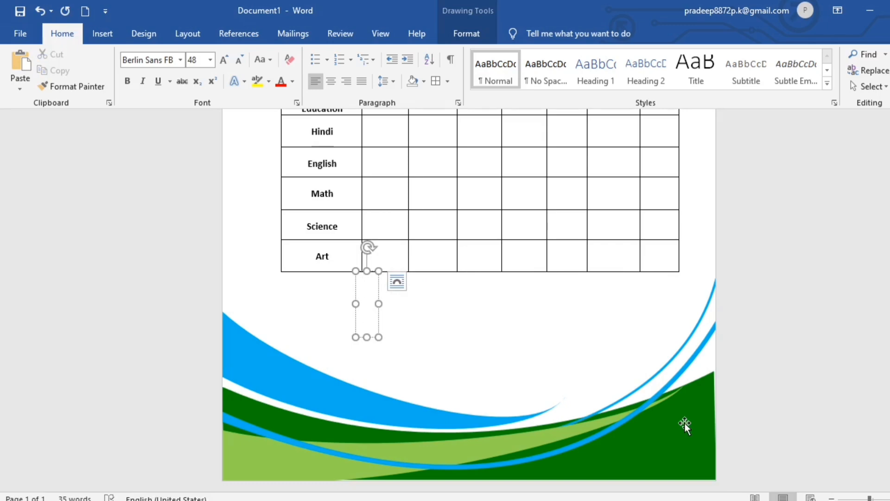
type("TEACHER")
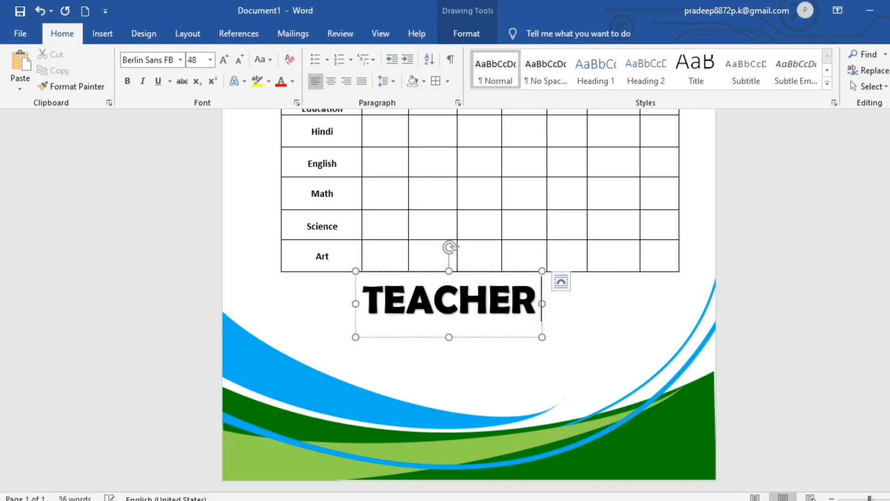
type(" FEEDB")
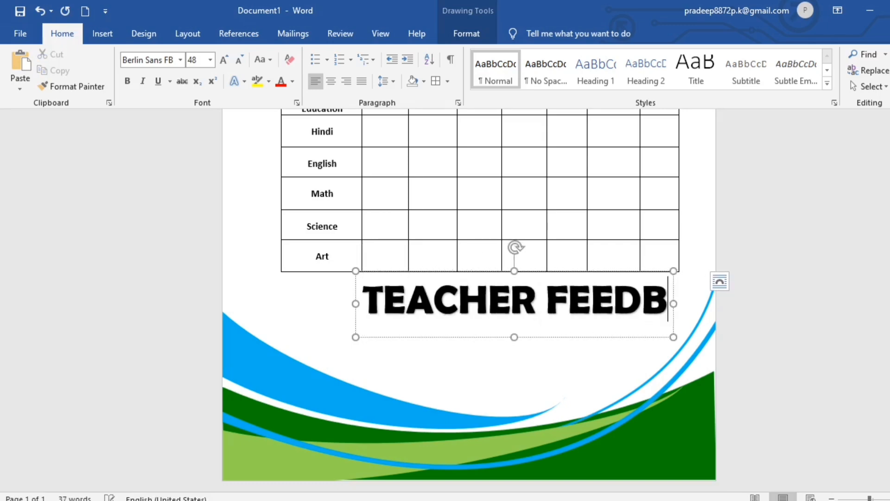
type("ACK")
- Reduce the TEACHER FEEDBACK heading to 26 pt
key("Escape")
key("ctrl+shift+comma")
key("ctrl+shift+comma")
key("ctrl+shift+comma")
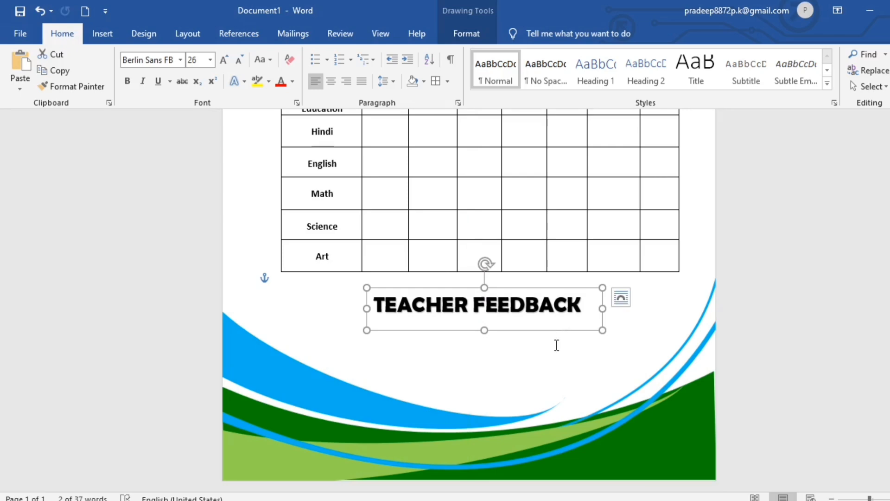
left_click(557, 344)
- Draw a horizontal line about 3.26" long beneath the TEACHER FEEDBACK heading and format it as black with a 1½ pt weight
left_click(103, 33)
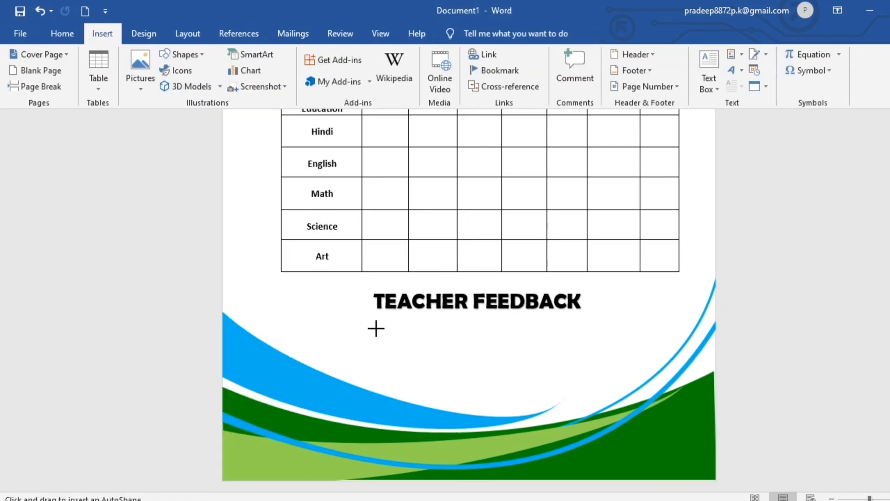
mouse_move(376, 328)
left_mouse_down()
mouse_move(586, 325)
mouse_move(571, 329)
left_mouse_up()
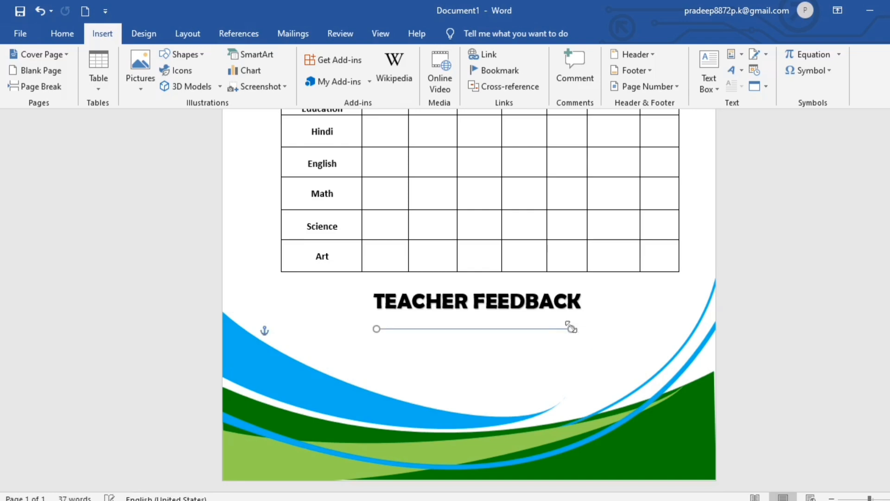
left_click(340, 70)
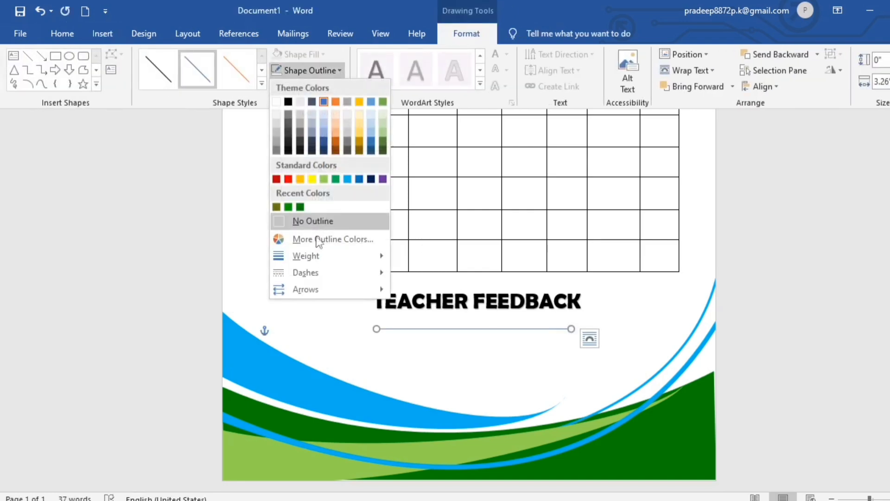
mouse_move(308, 252)
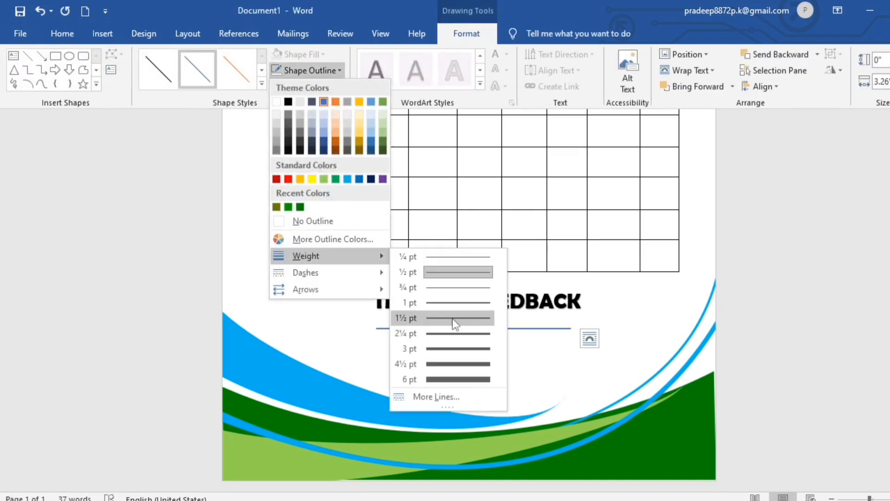
left_click(455, 319)
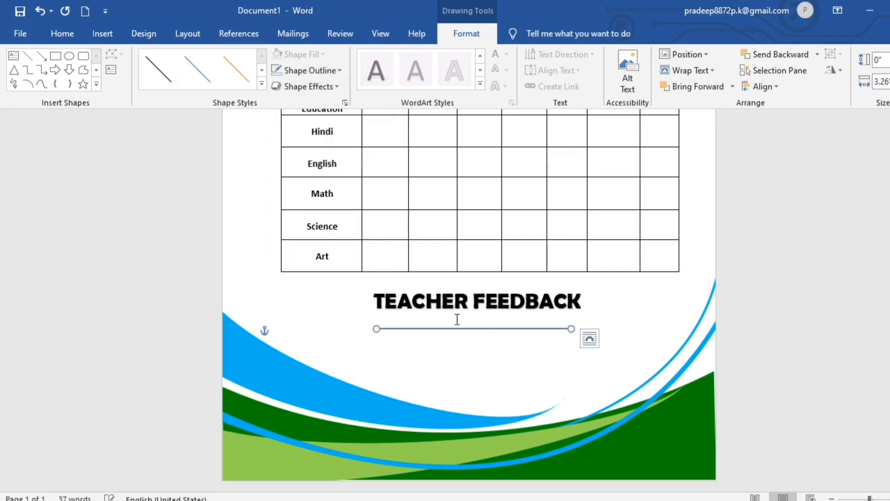
left_click(339, 71)
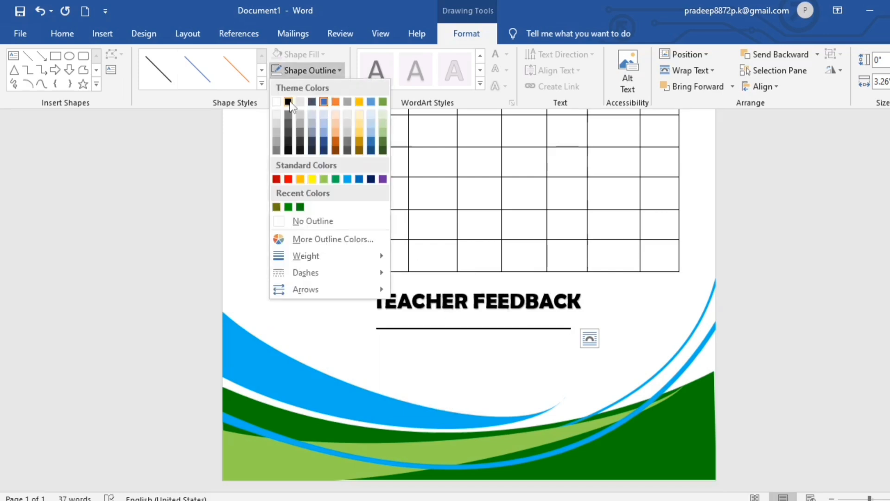
left_click(292, 100)
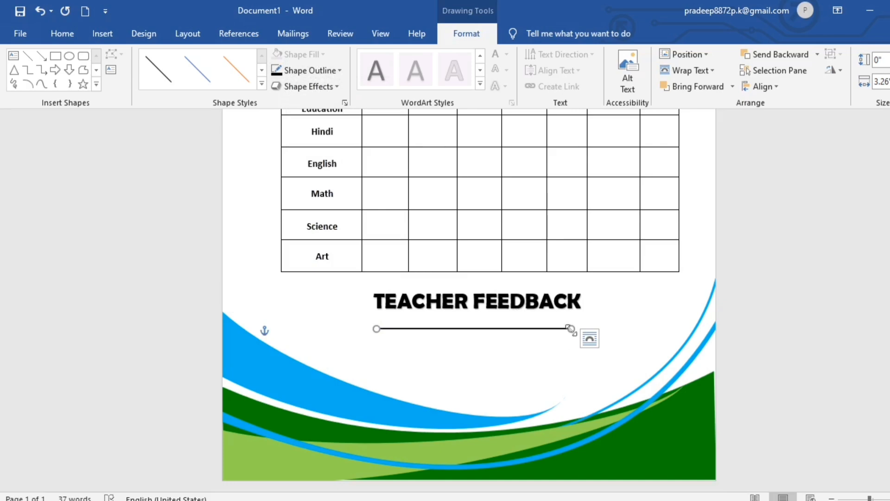
- Lengthen the feedback line to about 4.3", extending it on both sides, and place two copies of it below
left_click_drag(570, 329, 586, 326)
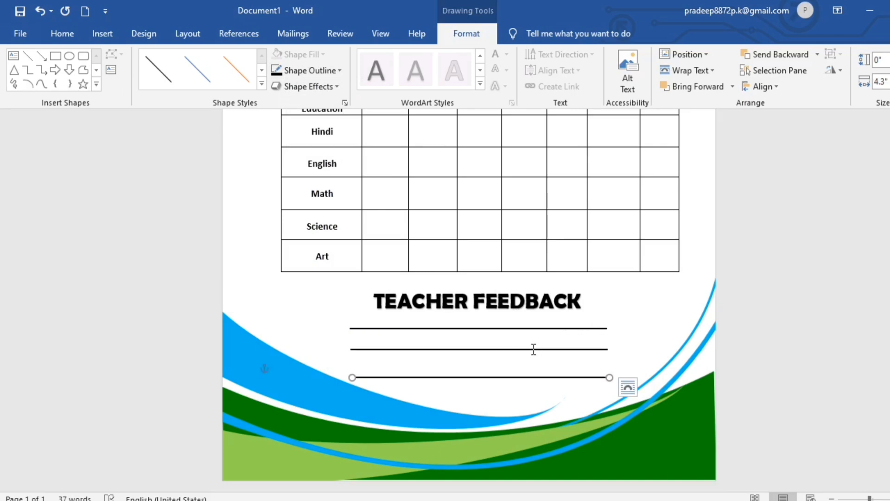
- Nudge the middle feedback line slightly down so the three lines are evenly spaced
left_click(532, 349)
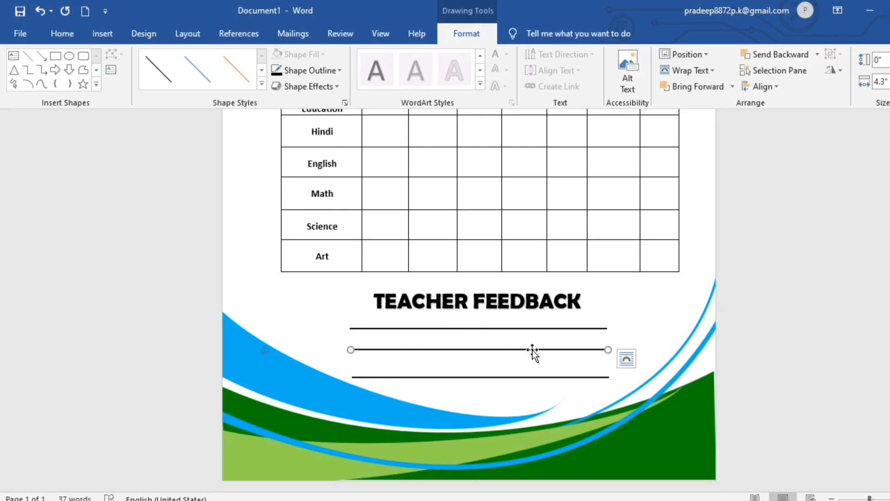
key("Down")
key("Down")
key("Down")
left_click(840, 340)
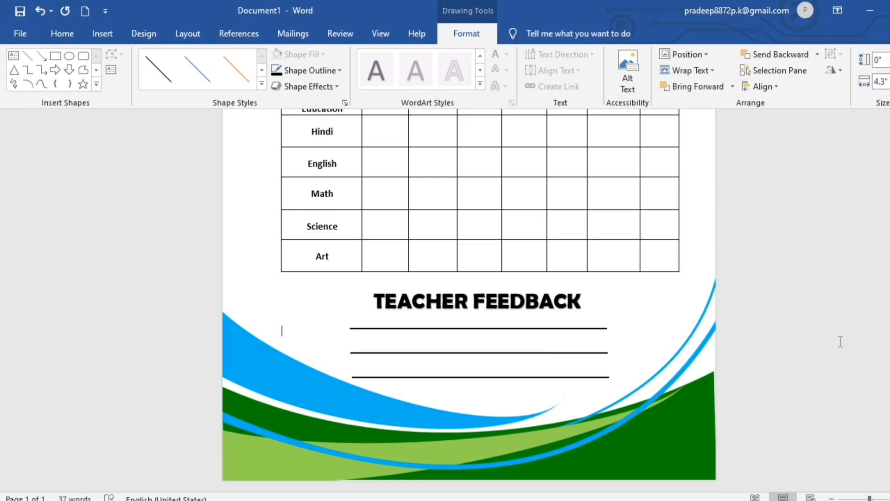
left_click(816, 374)
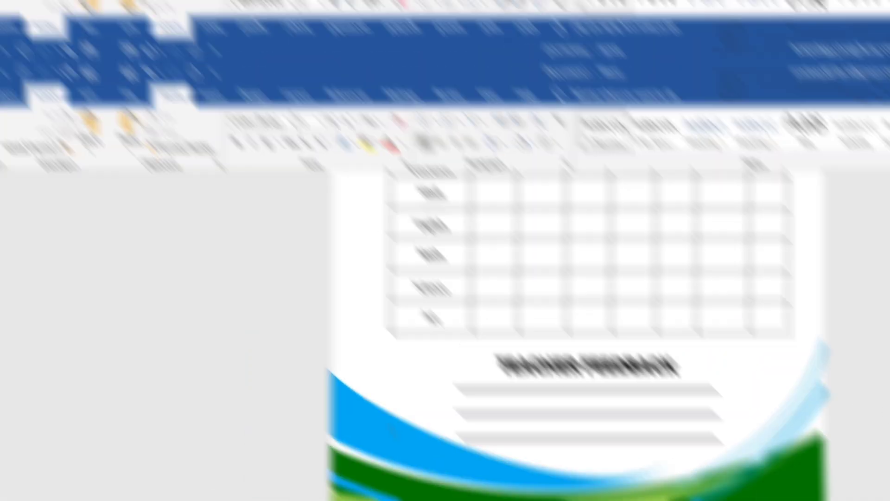
scroll(816, 373, "down", 4, "ctrl")
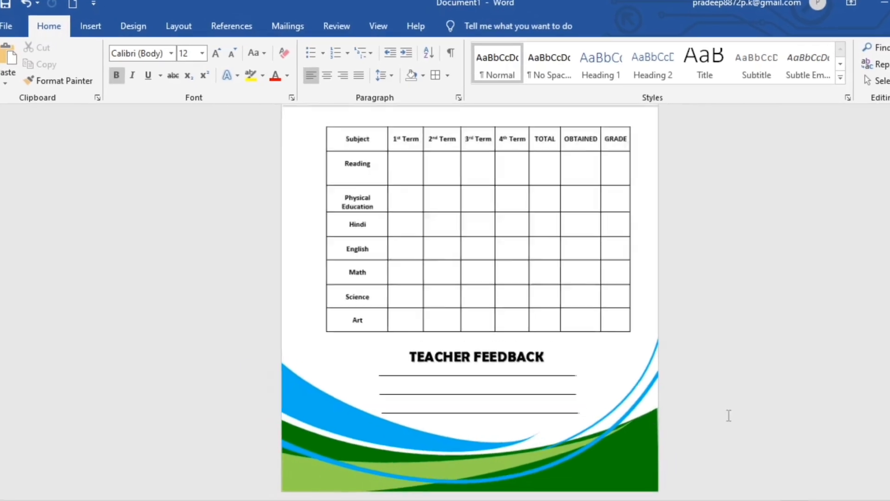
scroll(735, 418, "down", 3, "ctrl")
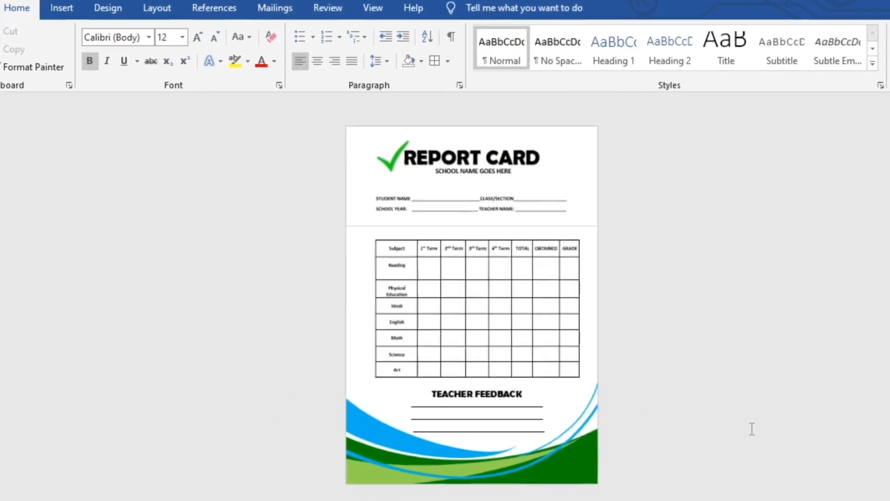